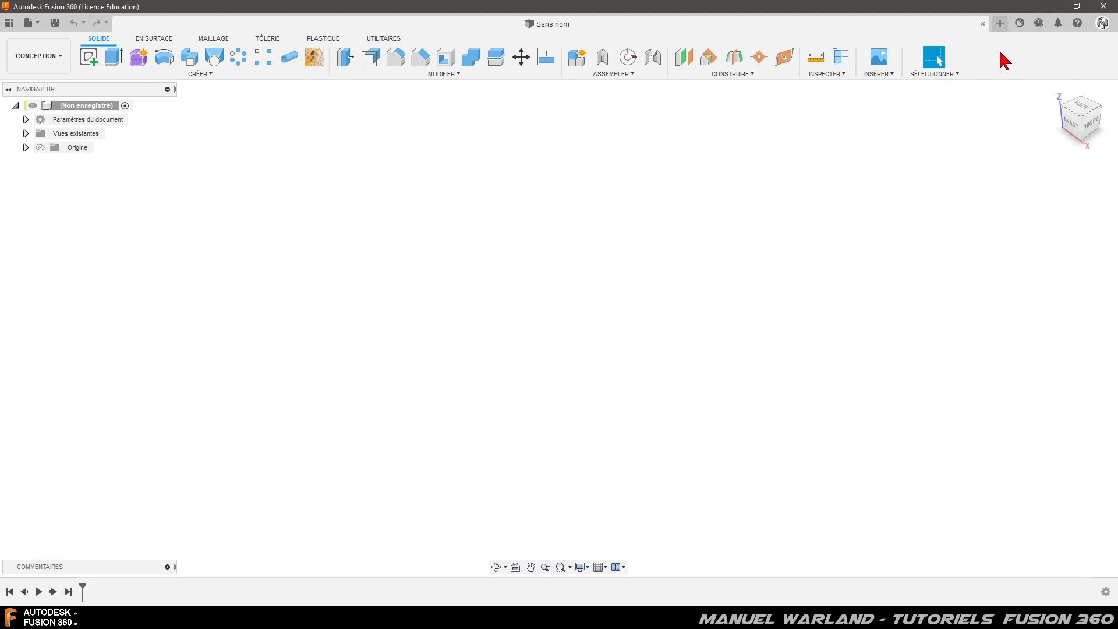
# Step: Insert the mesh file test modification maillage v1.stl with millimetres as the unit type
pyautogui.click(1000, 23)
pyautogui.click(878, 77)
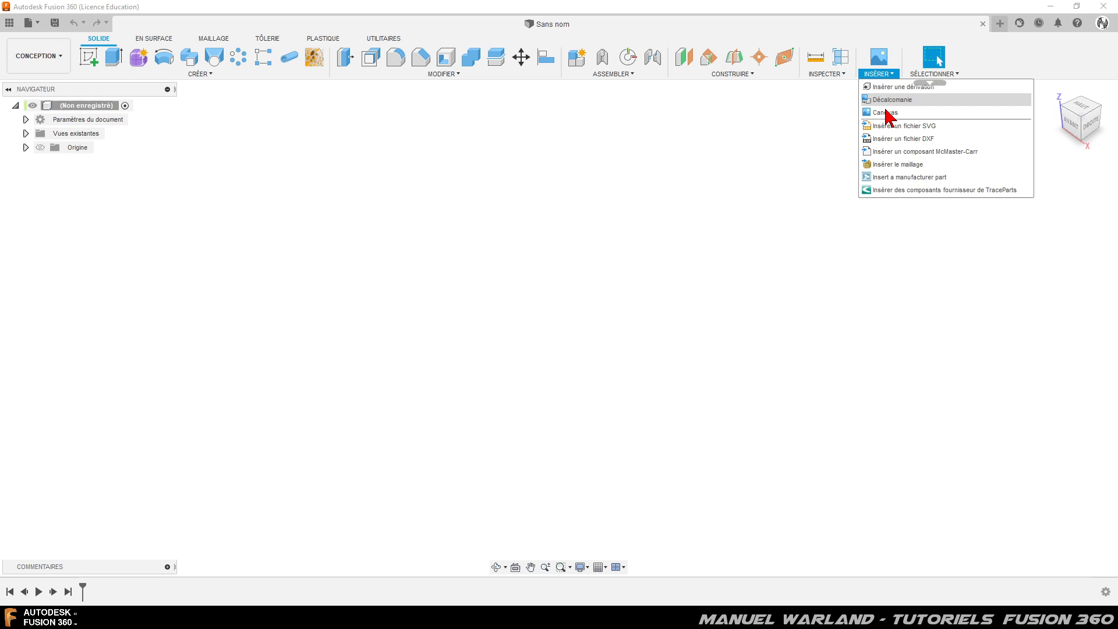
pyautogui.click(943, 164)
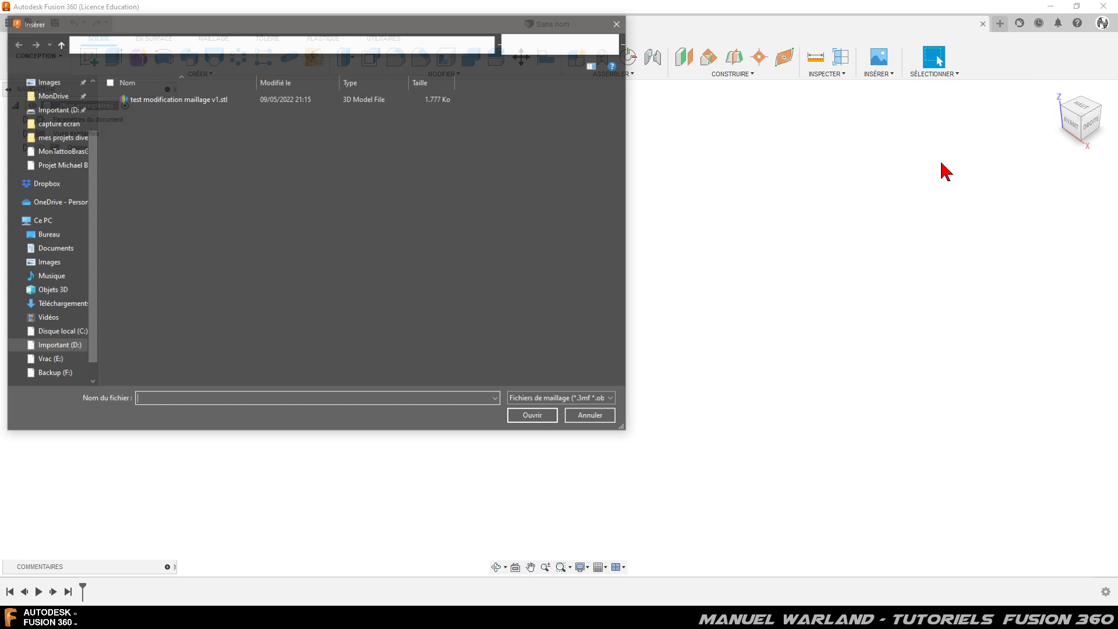
pyautogui.doubleClick(172, 99)
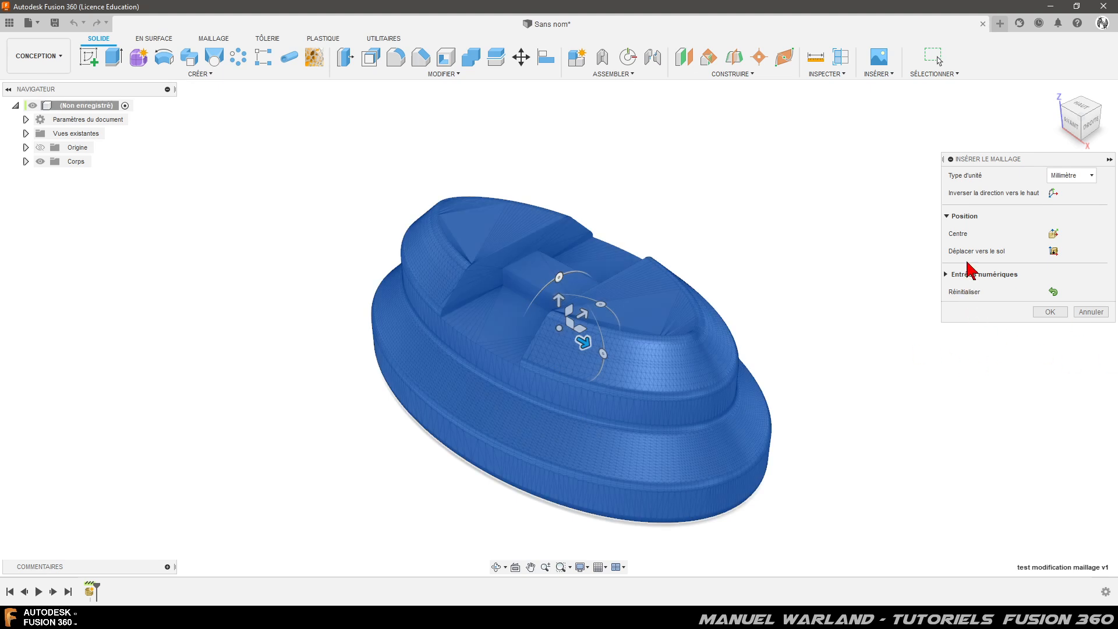
pyautogui.click(1063, 178)
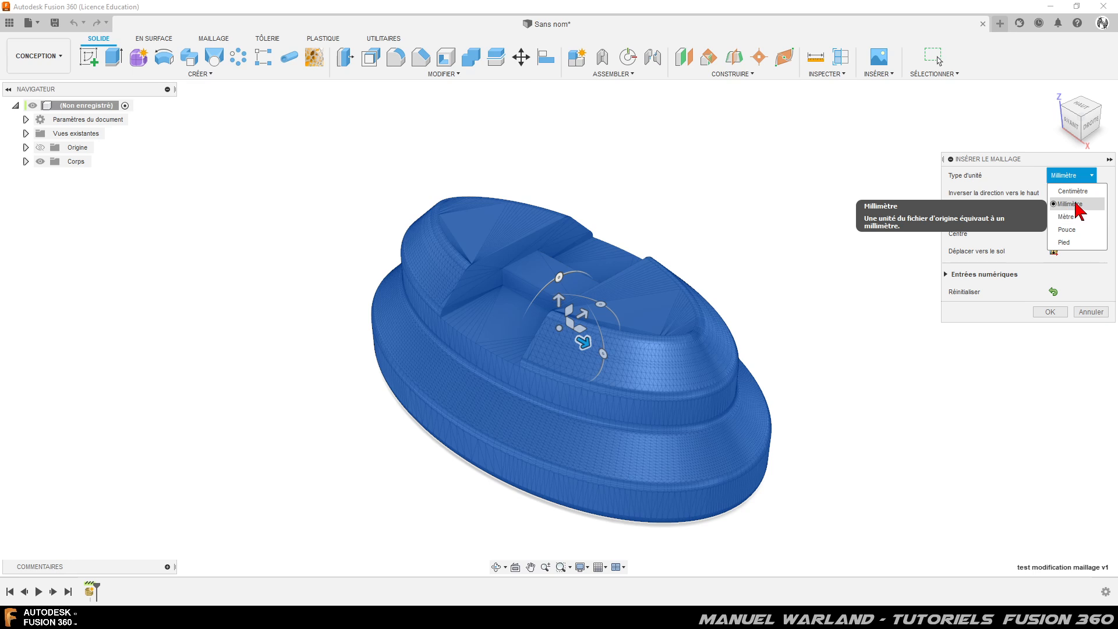
pyautogui.click(1075, 205)
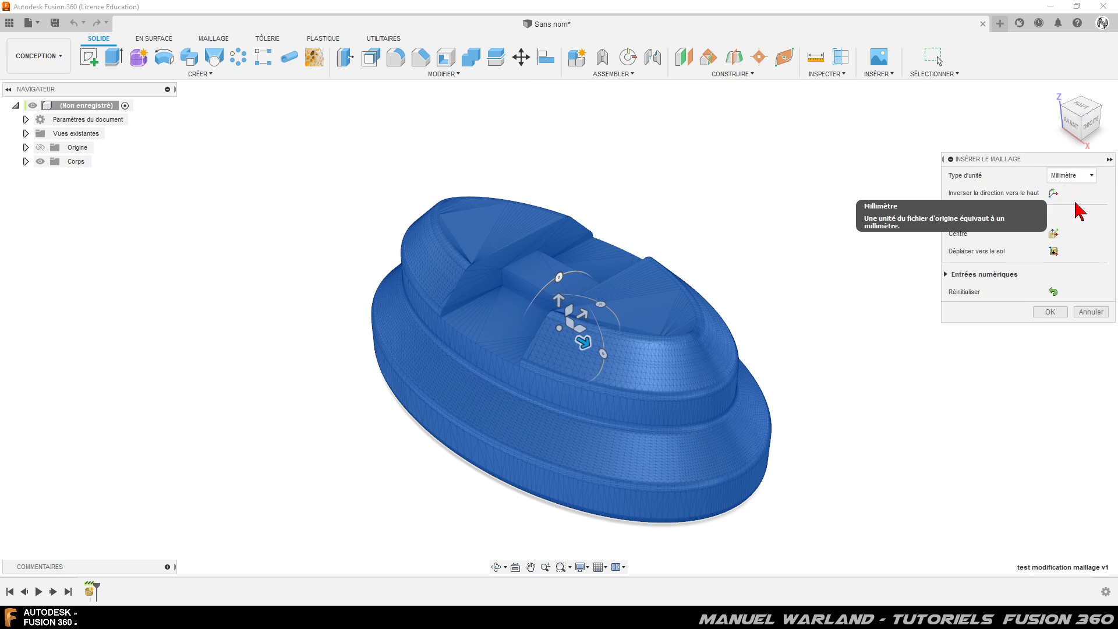
pyautogui.click(1051, 312)
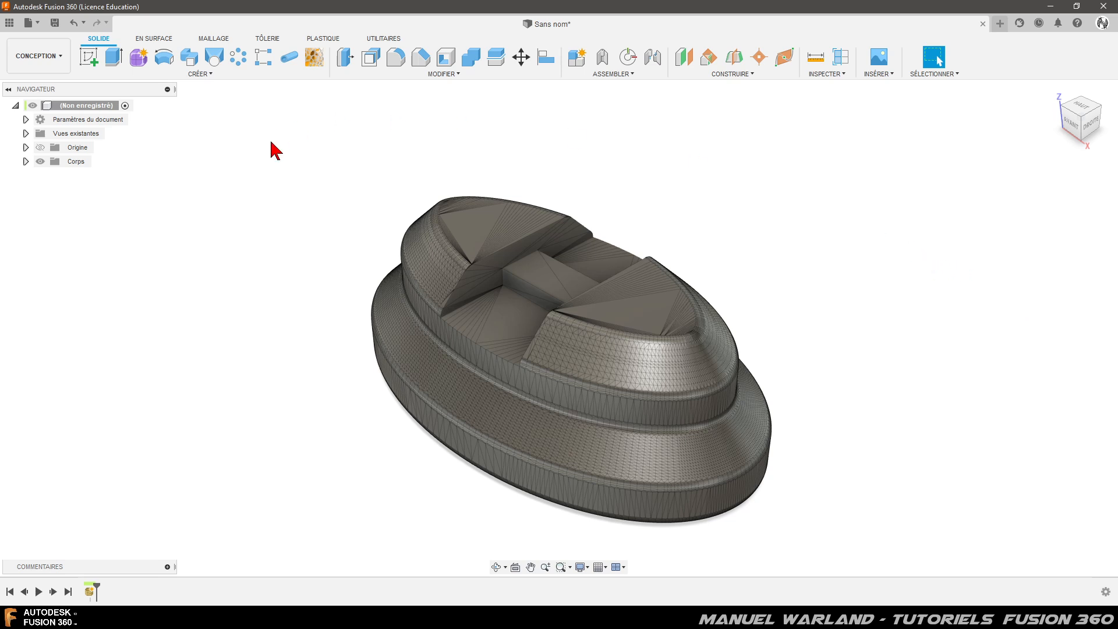
# Step: Create a section analysis of the mesh on the XZ plane and inspect its interior
pyautogui.click(843, 58)
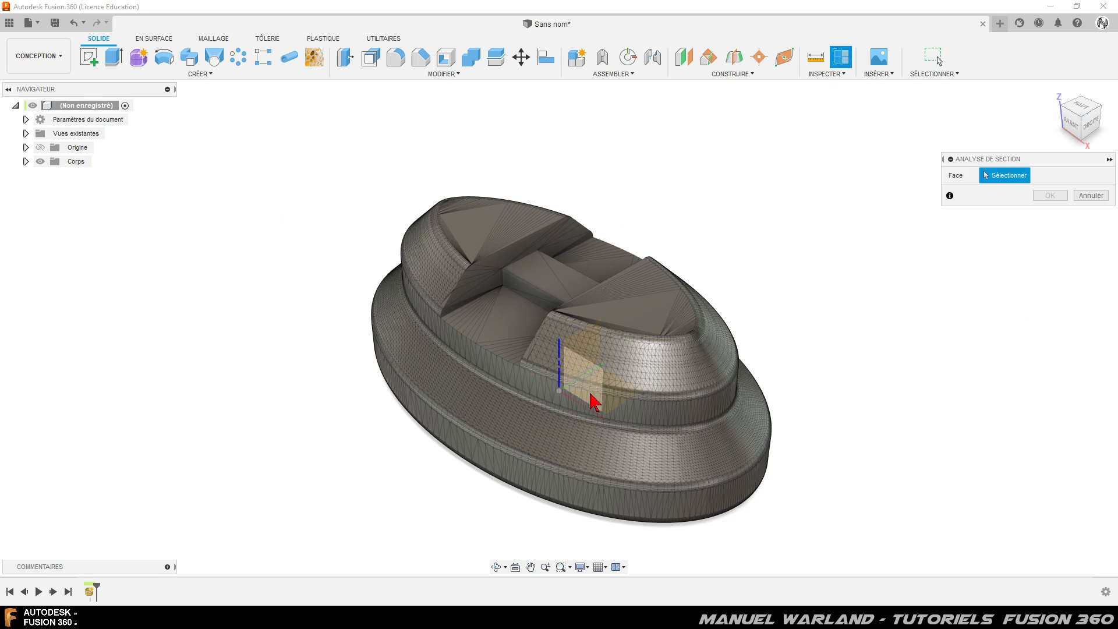
pyautogui.click(593, 401)
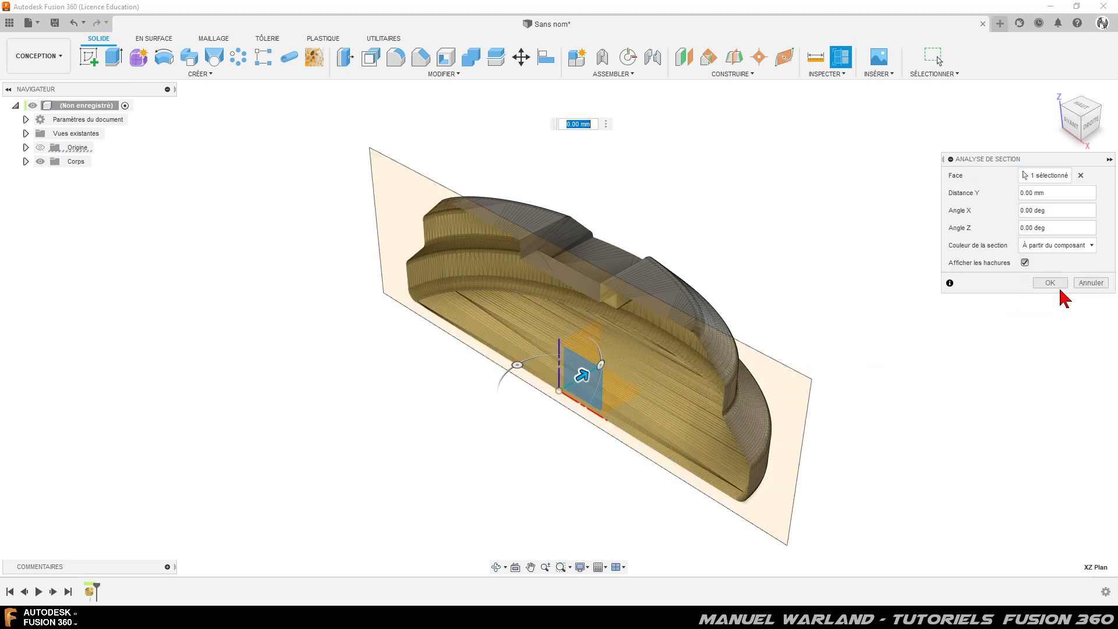
pyautogui.click(1050, 283)
pyautogui.scroll(5, 707, 436)
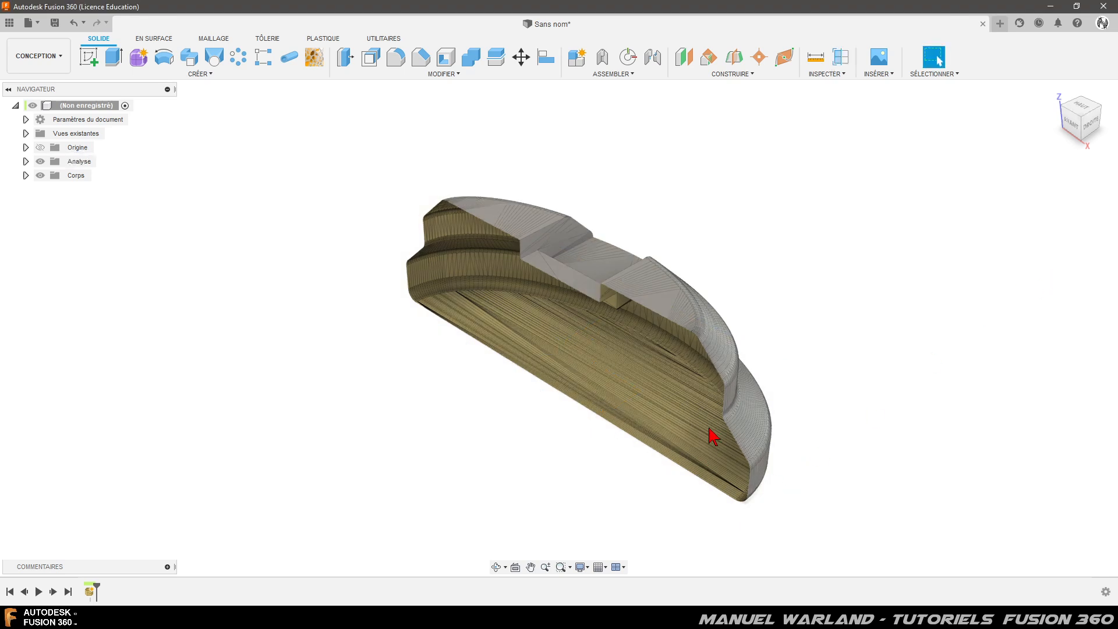
pyautogui.keyDown('shift'); pyautogui.moveTo(699, 434); pyautogui.dragTo(675, 282, button='middle'); pyautogui.keyUp('shift')
pyautogui.keyDown('shift'); pyautogui.moveTo(740, 221); pyautogui.dragTo(748, 268, button='middle'); pyautogui.keyUp('shift')
pyautogui.scroll(-2, 731, 422)
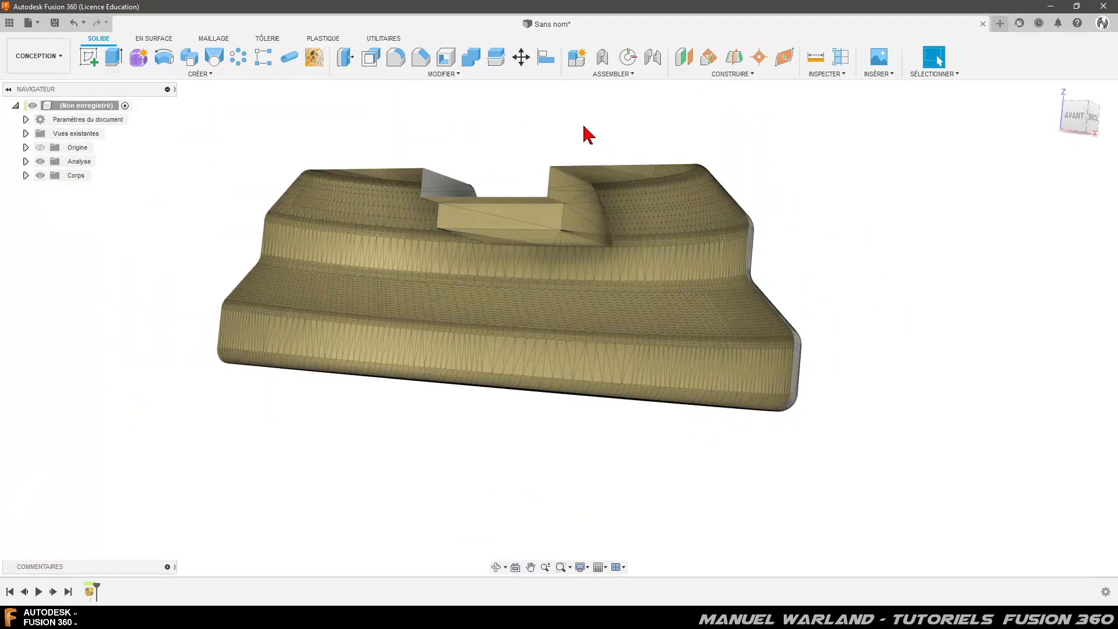
pyautogui.scroll(3, 504, 138)
pyautogui.keyDown('shift'); pyautogui.moveTo(503, 138); pyautogui.dragTo(679, 249, button='middle'); pyautogui.keyUp('shift')
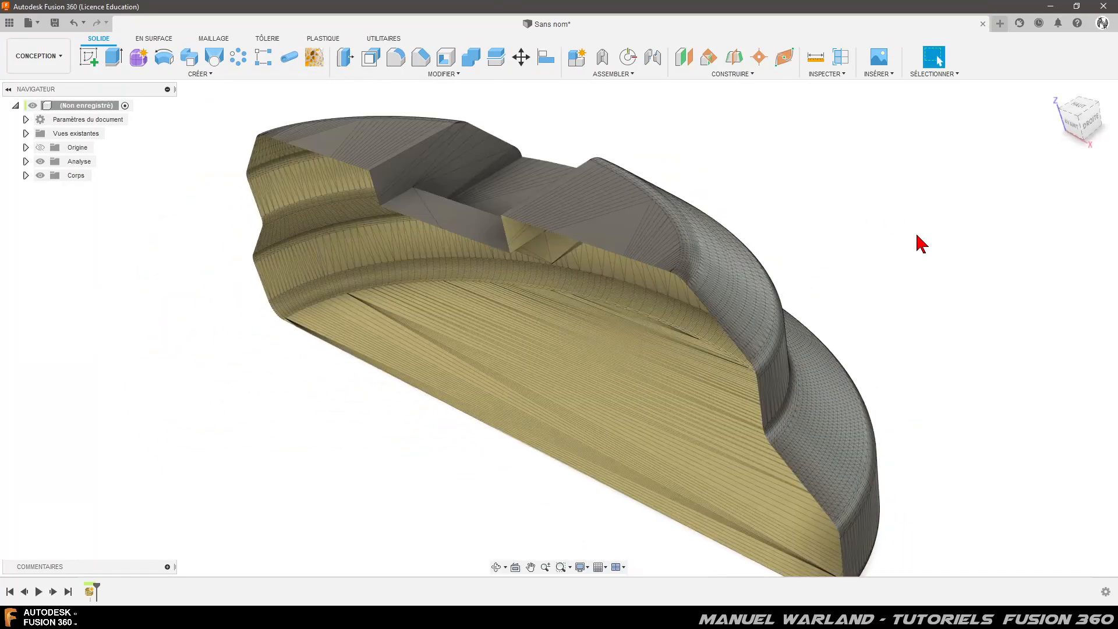
pyautogui.keyDown('shift'); pyautogui.moveTo(929, 229); pyautogui.dragTo(510, 347, button='middle'); pyautogui.keyUp('shift')
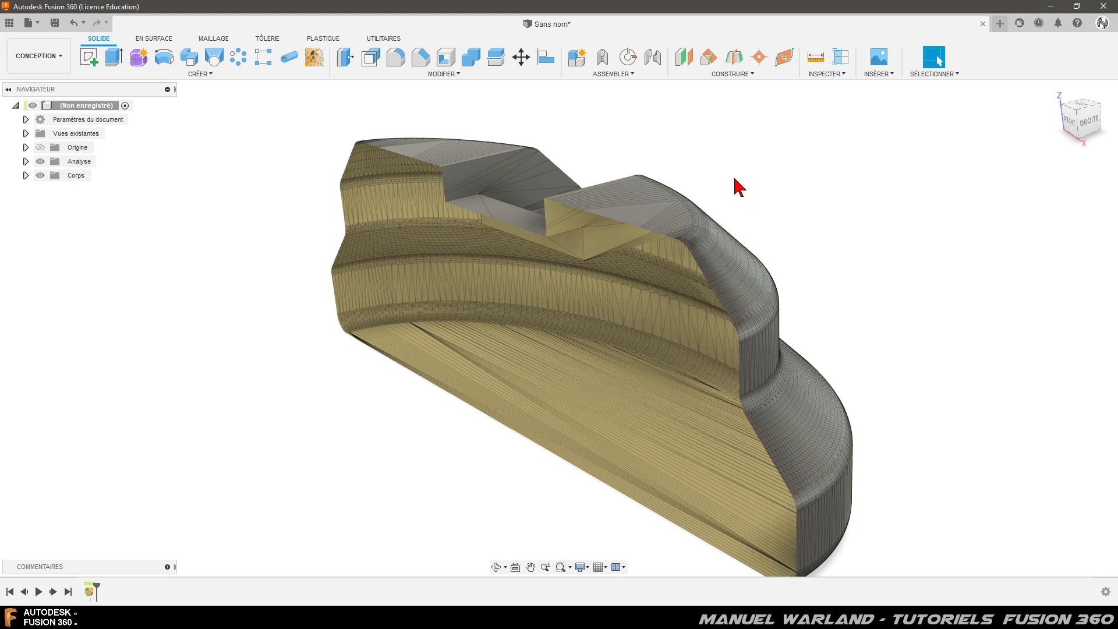
# Step: Convert the inserted mesh body to a solid using the Paramétrique operation
pyautogui.click(26, 175)
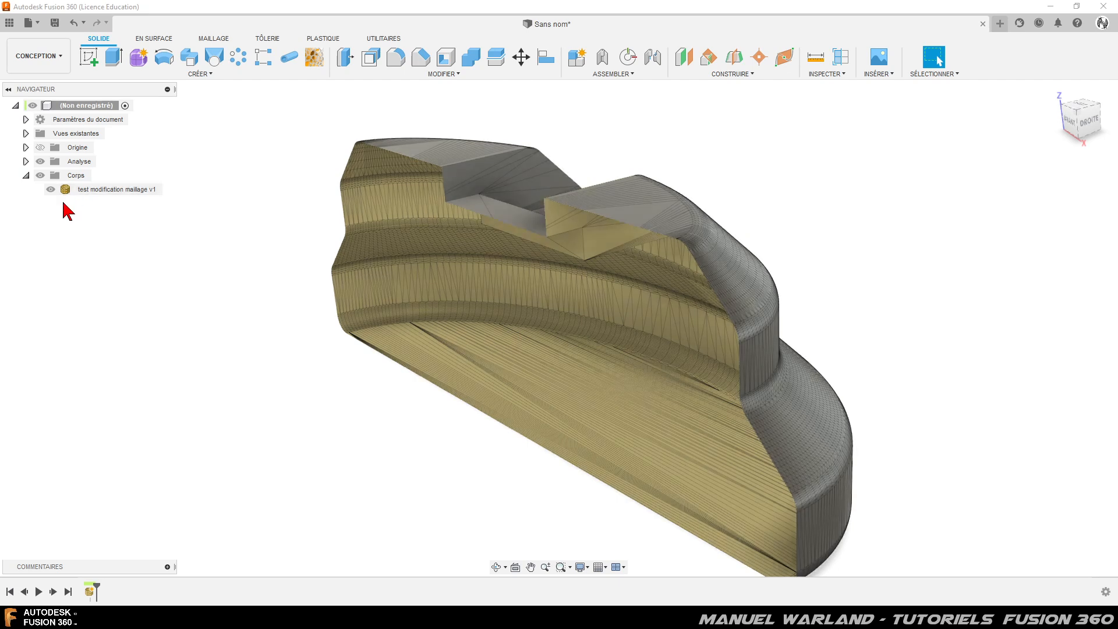
pyautogui.click(220, 39)
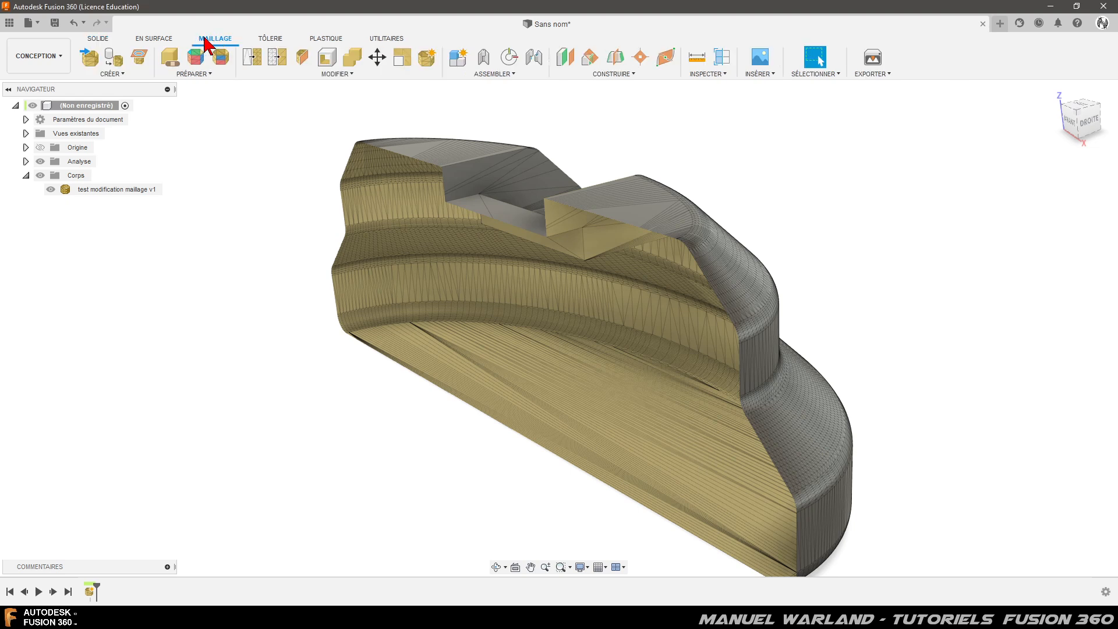
pyautogui.click(343, 75)
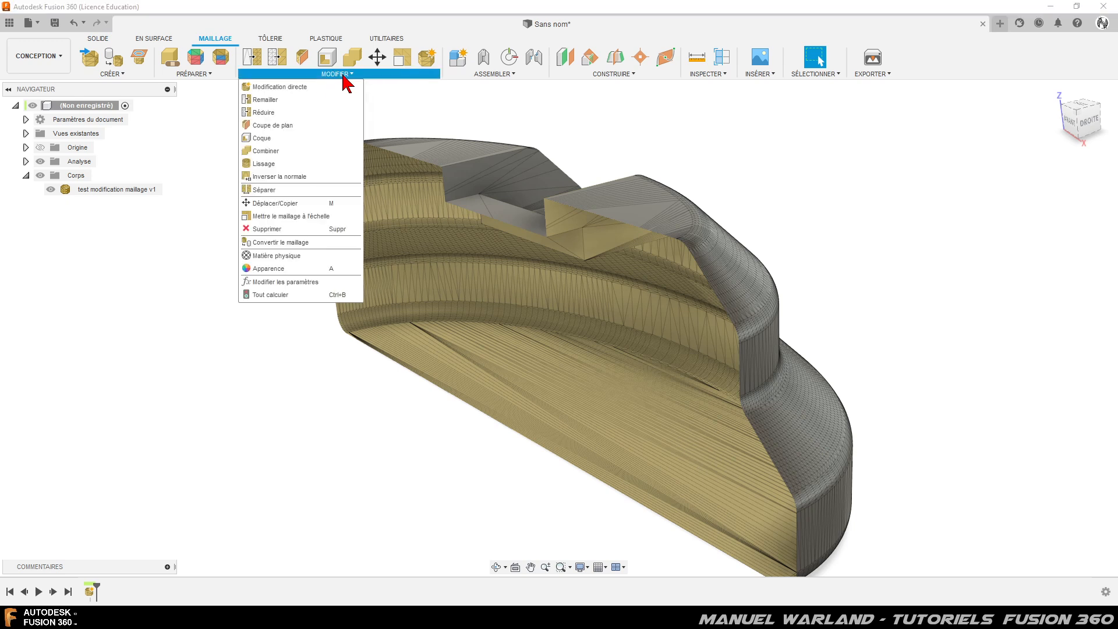
pyautogui.click(316, 243)
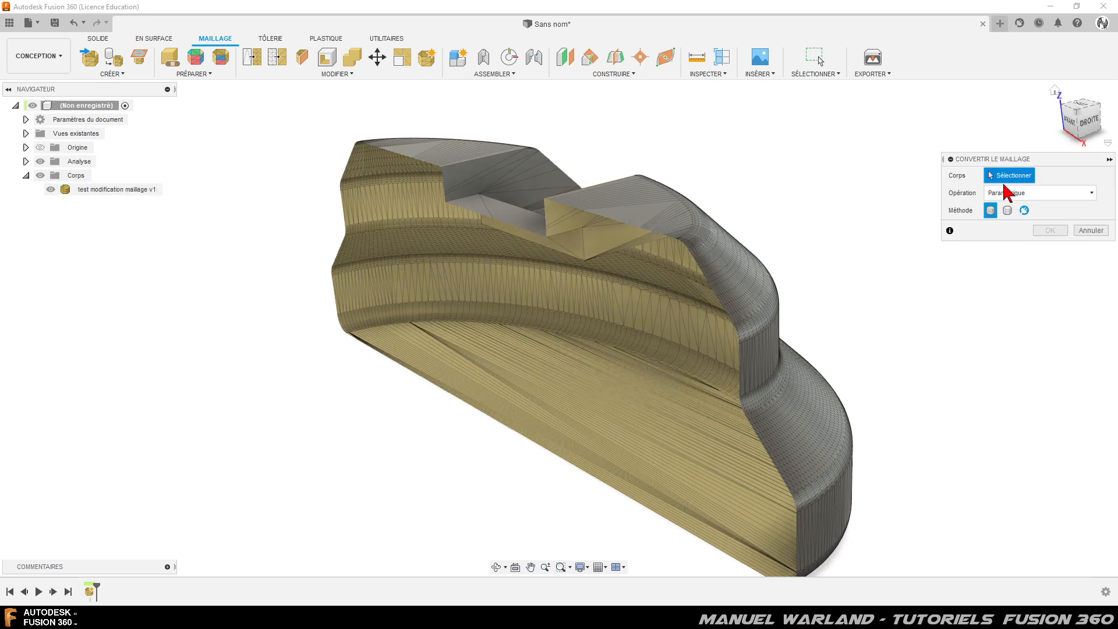
pyautogui.click(724, 243)
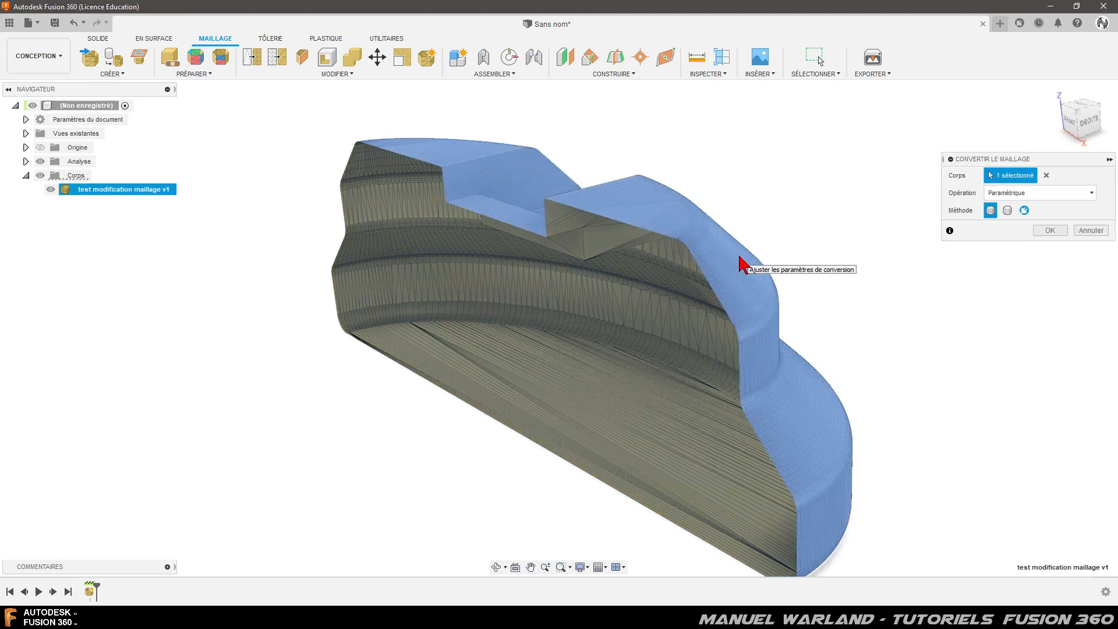
pyautogui.click(1050, 231)
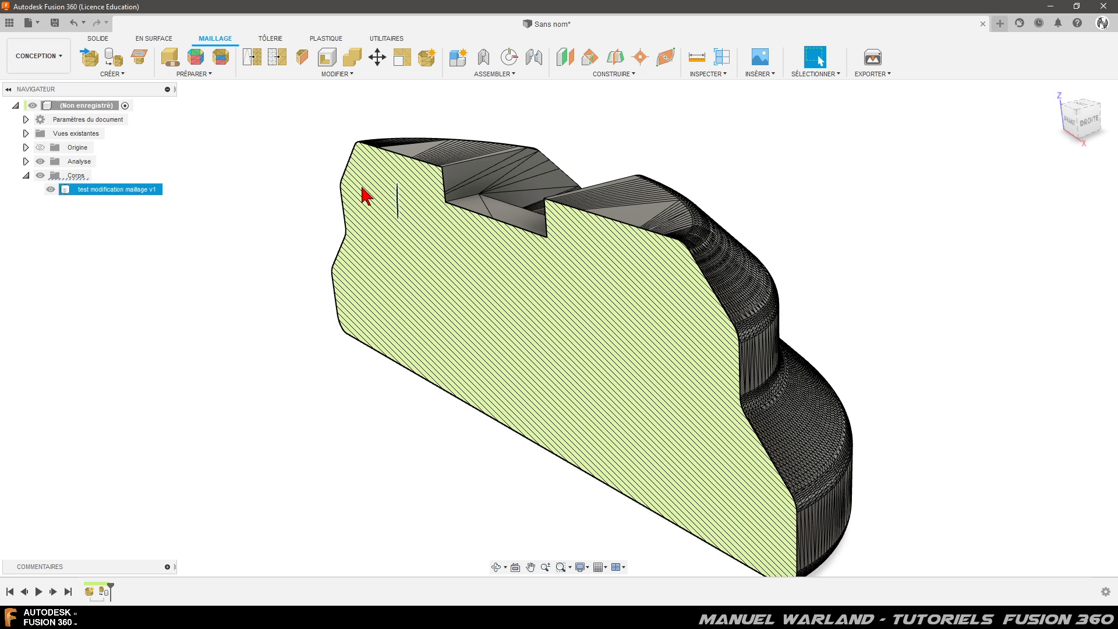
# Step: Check individual facets in the recess of the sectioned solid and hide the section analysis
pyautogui.moveTo(594, 302)
pyautogui.keyDown('shift'); pyautogui.mouseDown(button='middle')
pyautogui.moveTo(591, 326)
pyautogui.moveTo(614, 280)
pyautogui.moveTo(606, 320)
pyautogui.mouseUp(button='middle'); pyautogui.keyUp('shift')
pyautogui.click(670, 278)
pyautogui.click(458, 207)
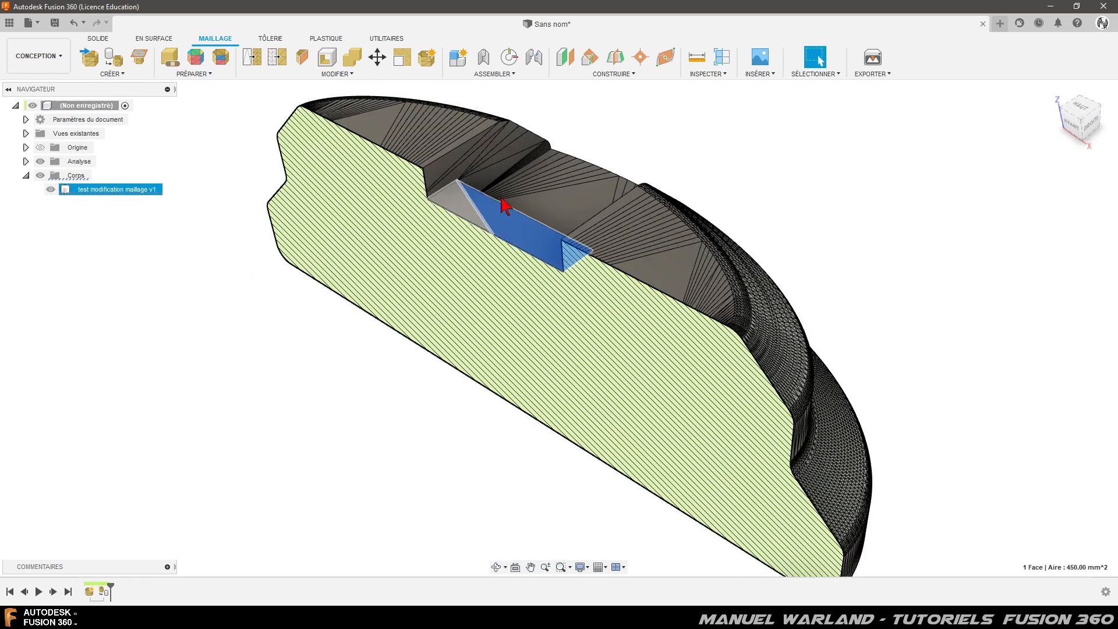
pyautogui.click(555, 205)
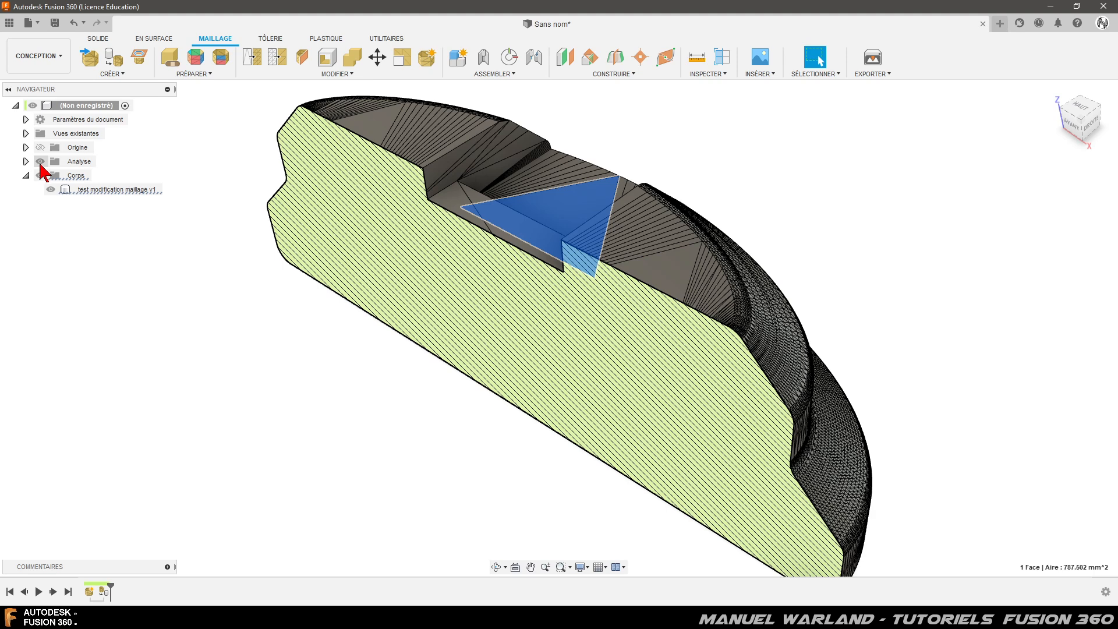
pyautogui.click(41, 162)
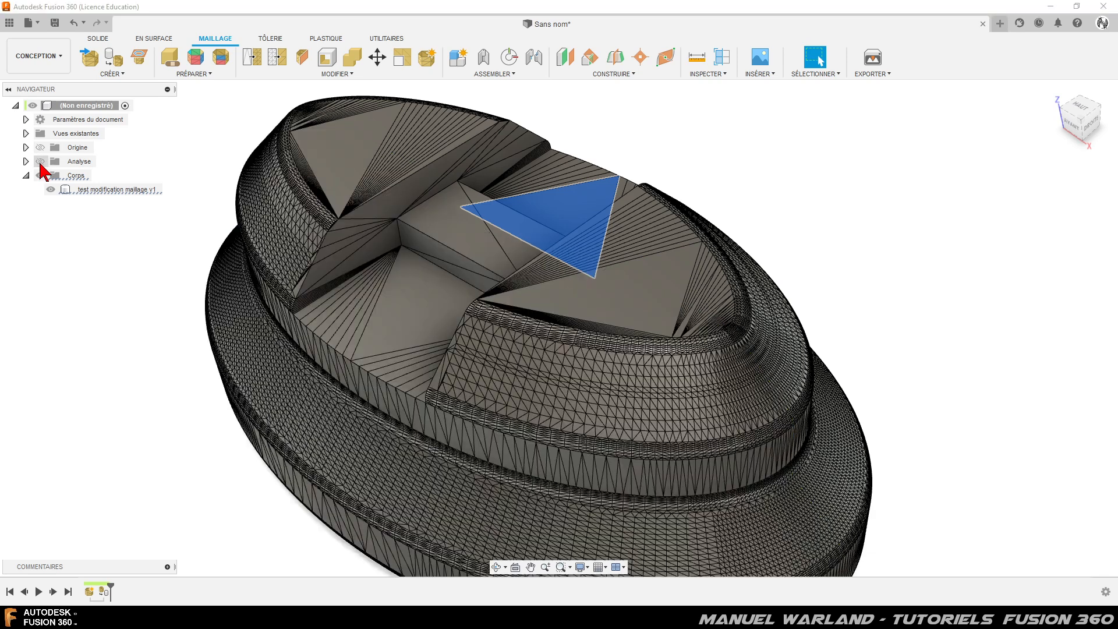
pyautogui.click(127, 384)
# Step: Delete a triangular facet on top of the raised block in the central channel to merge its coplanar facets
pyautogui.keyDown('shift'); pyautogui.moveTo(911, 217); pyautogui.dragTo(1018, 162, button='middle'); pyautogui.keyUp('shift')
pyautogui.scroll(-3, 1018, 162)
pyautogui.keyDown('shift'); pyautogui.moveTo(611, 445); pyautogui.dragTo(629, 460, button='middle'); pyautogui.keyUp('shift')
pyautogui.scroll(4, 857, 145)
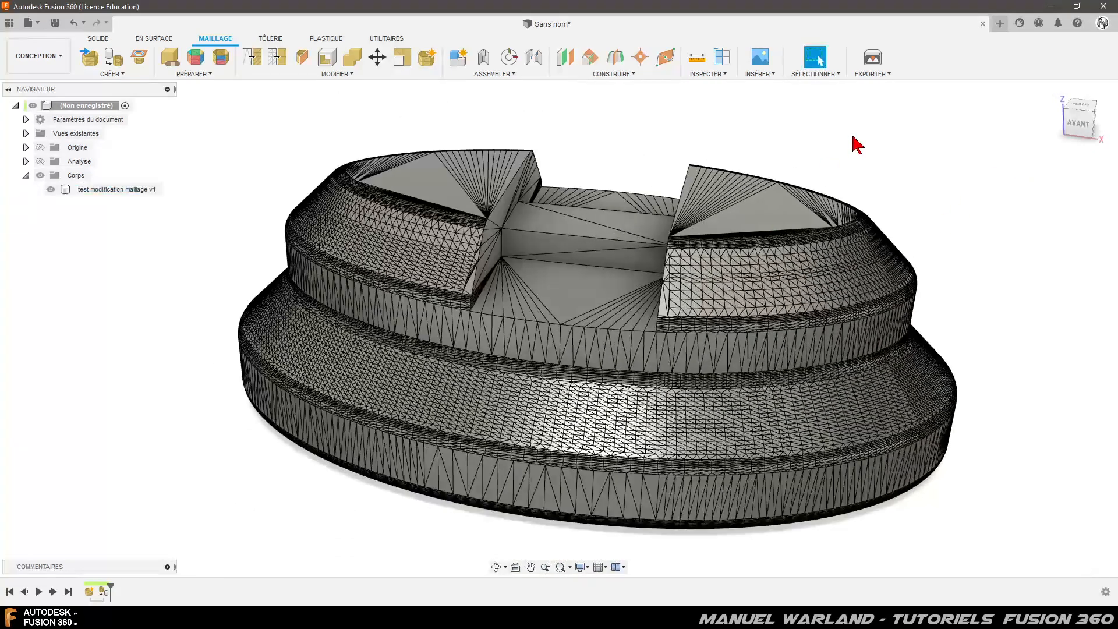
pyautogui.click(771, 212)
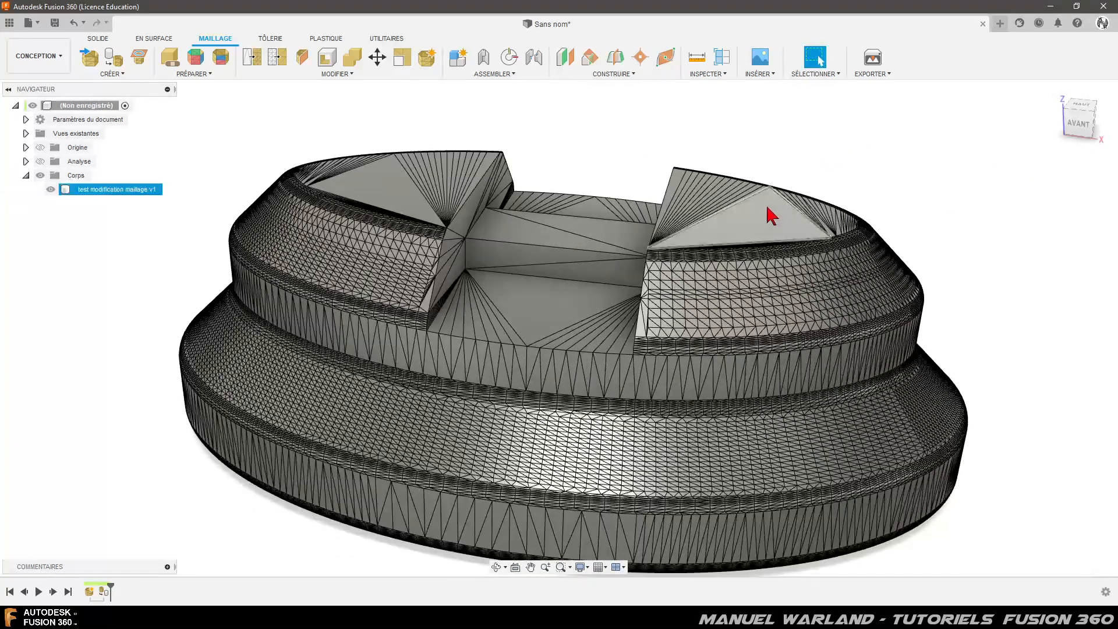
pyautogui.click(530, 243)
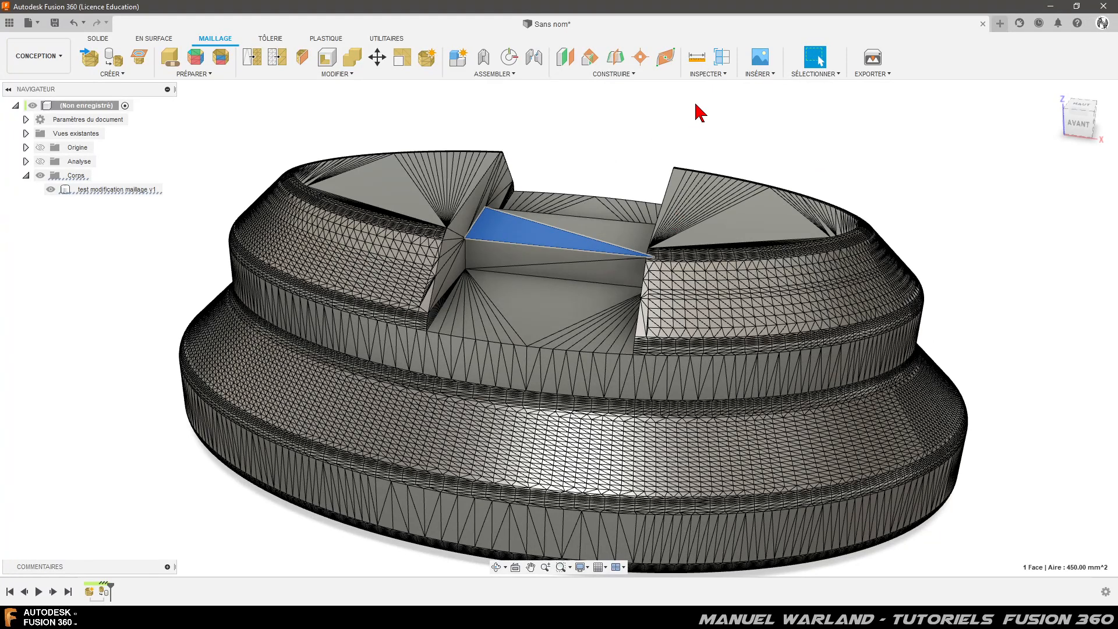
pyautogui.press('Delete')
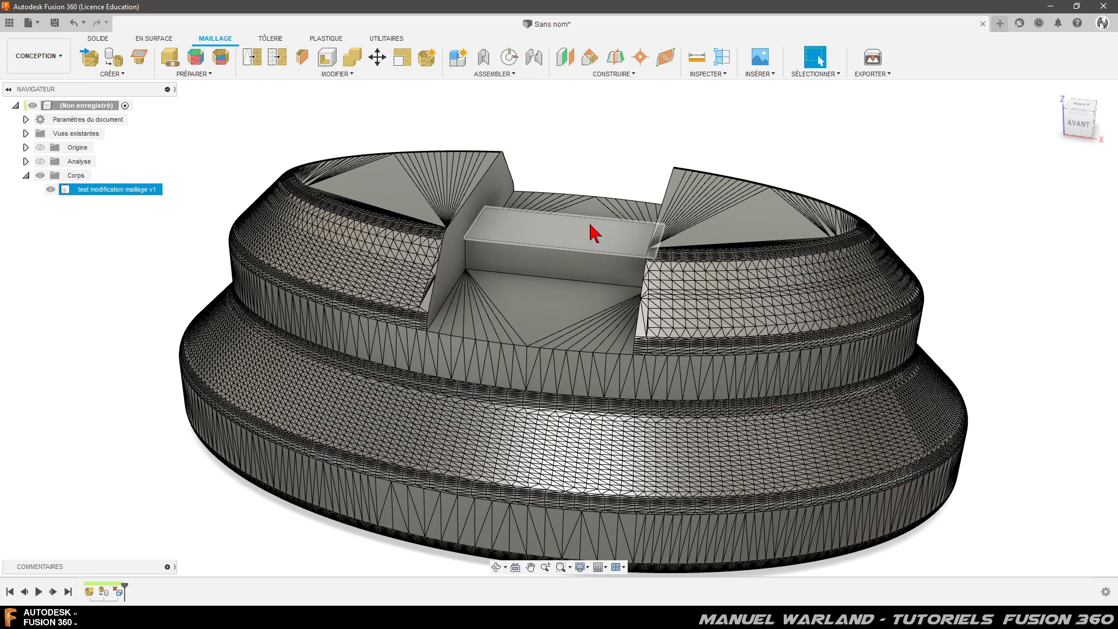
# Step: Delete the remaining triangular facets on the central channel's floor and side wall to merge them into single flat faces
pyautogui.click(539, 315)
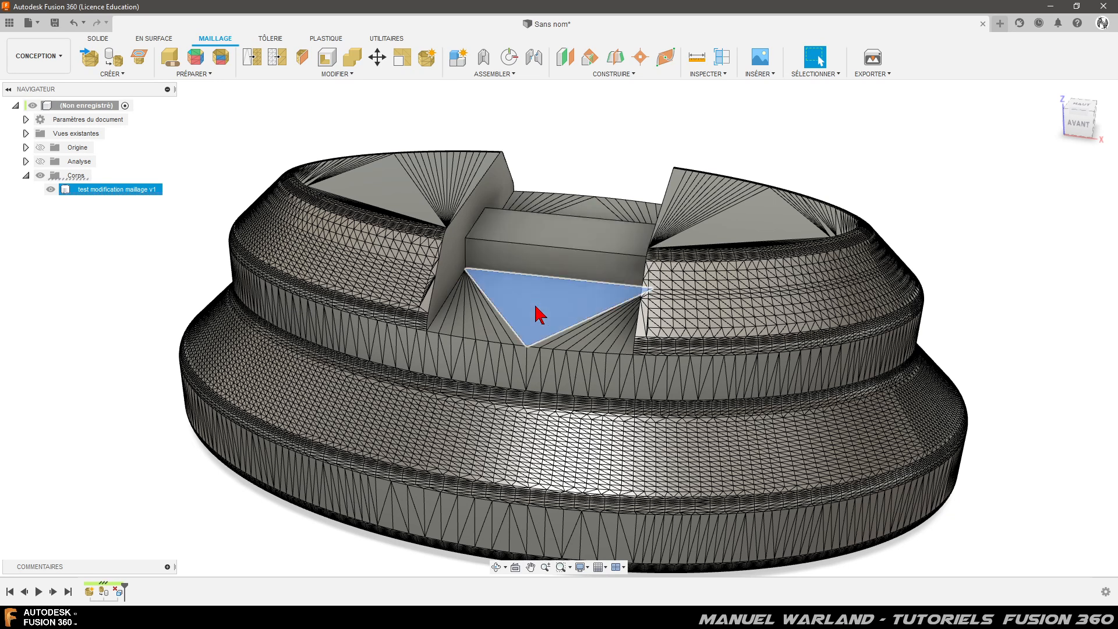
pyautogui.press('Delete')
pyautogui.keyDown('shift'); pyautogui.moveTo(552, 317); pyautogui.dragTo(384, 327, button='middle'); pyautogui.keyUp('shift')
pyautogui.click(598, 362)
pyautogui.press('Delete')
pyautogui.keyDown('shift'); pyautogui.moveTo(599, 359); pyautogui.dragTo(524, 359, button='middle'); pyautogui.keyUp('shift')
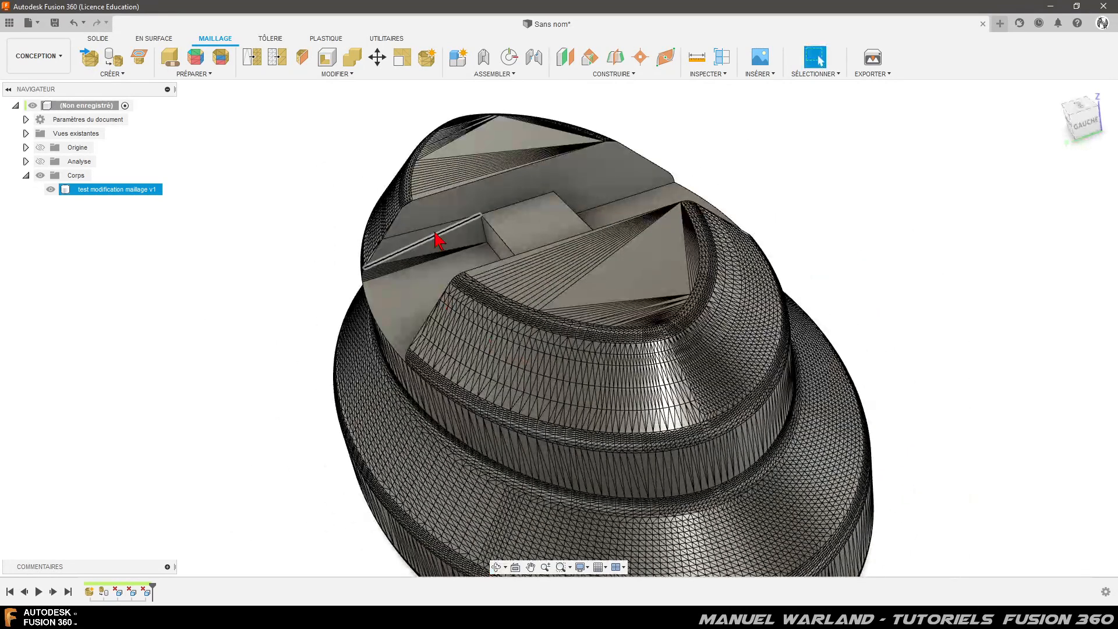
pyautogui.click(406, 247)
pyautogui.press('Delete')
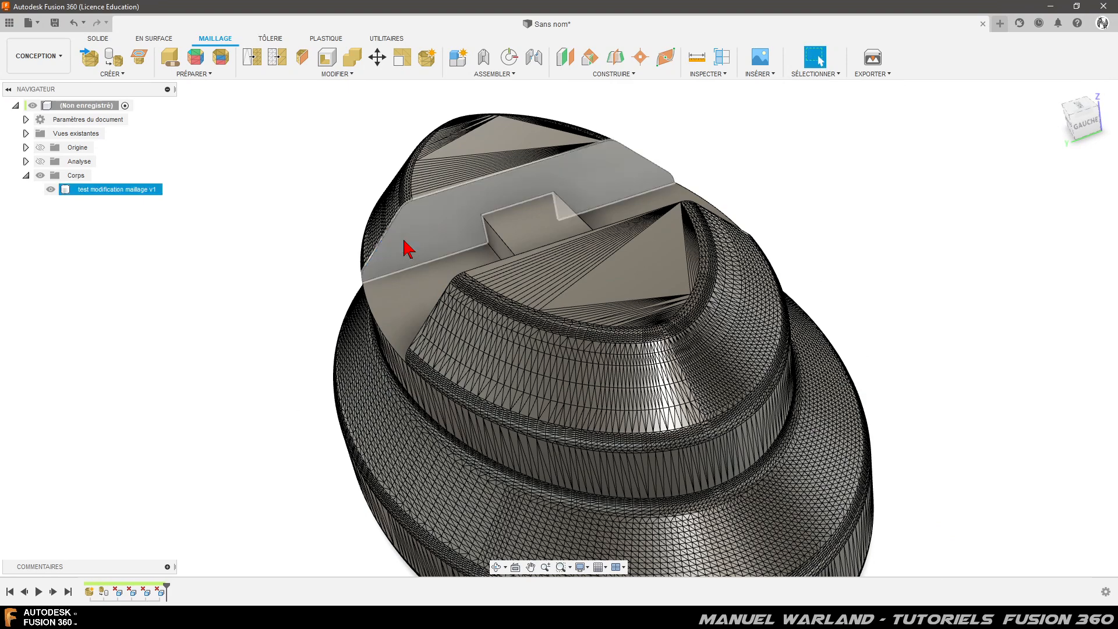
# Step: Try to cut away the raised block in the central channel by extruding its top face -8 mm to the channel floor
pyautogui.keyDown('shift'); pyautogui.moveTo(411, 257); pyautogui.dragTo(487, 282, button='middle'); pyautogui.keyUp('shift')
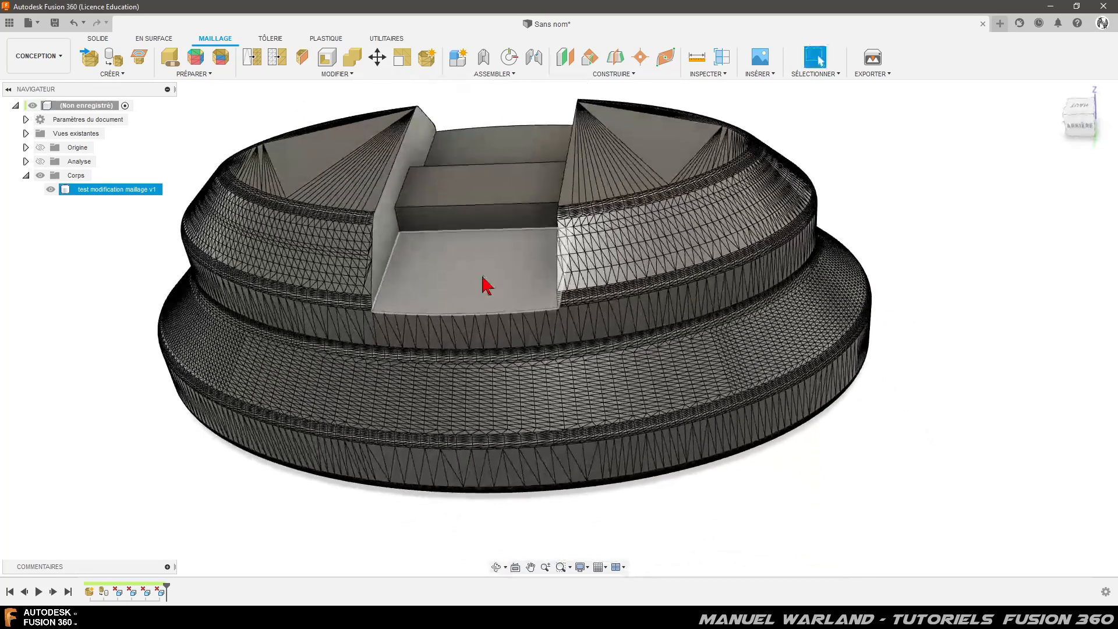
pyautogui.scroll(-3, 474, 397)
pyautogui.scroll(4, 396, 147)
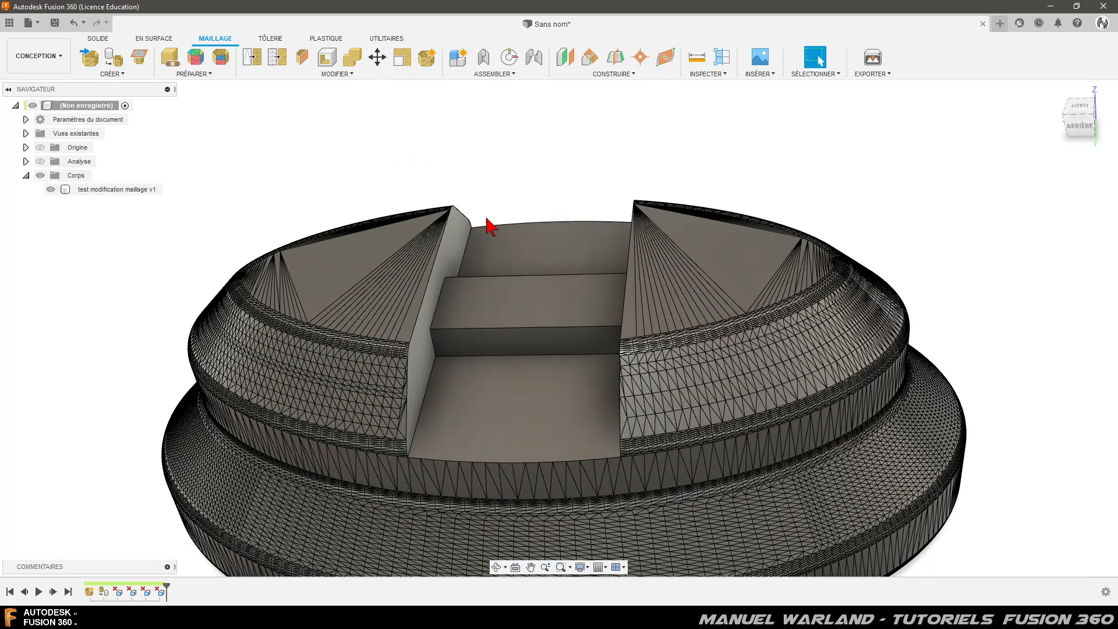
pyautogui.click(523, 319)
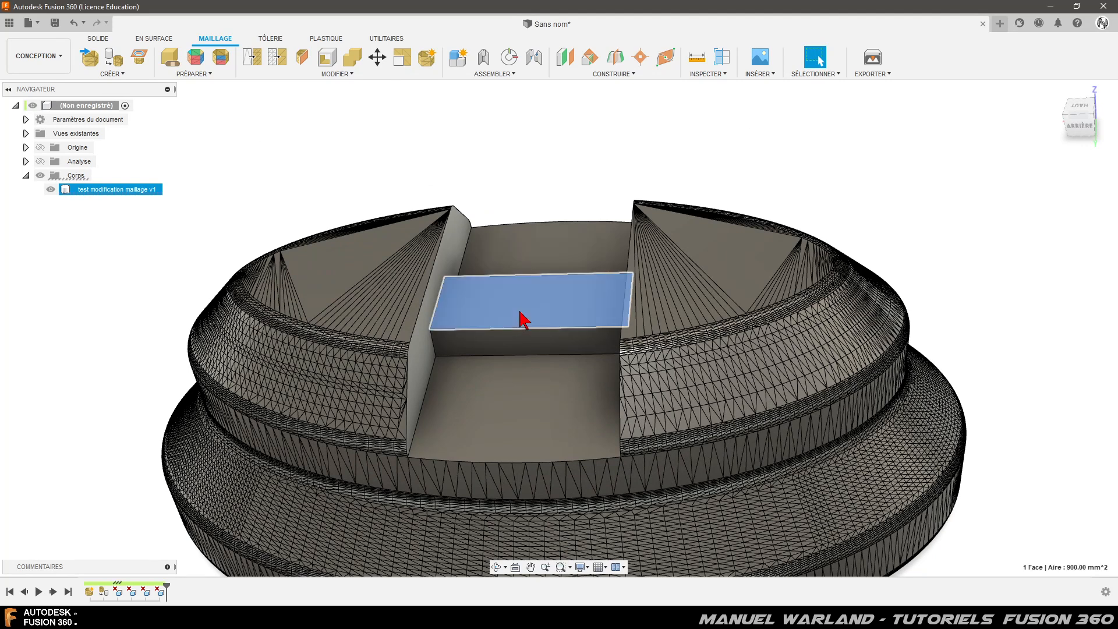
pyautogui.click(97, 39)
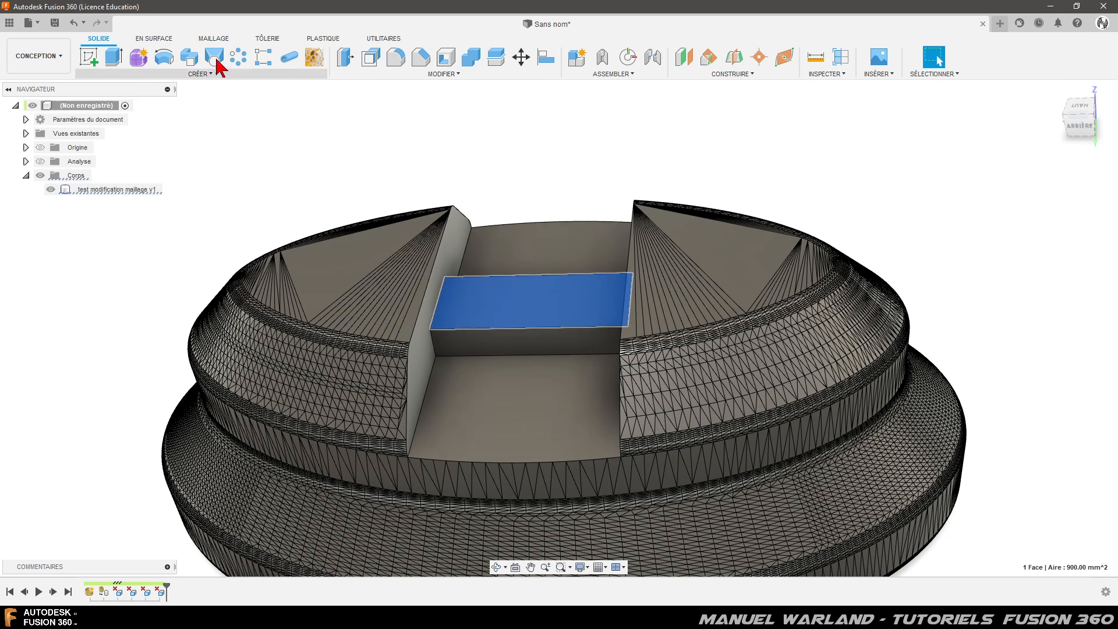
pyautogui.click(114, 58)
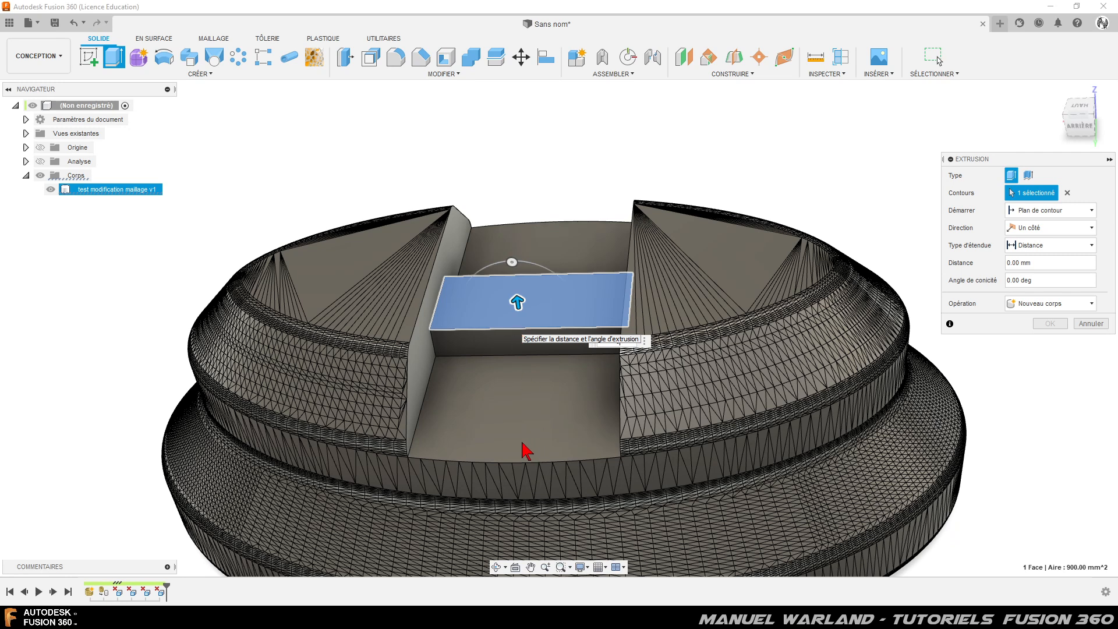
pyautogui.write('-5')
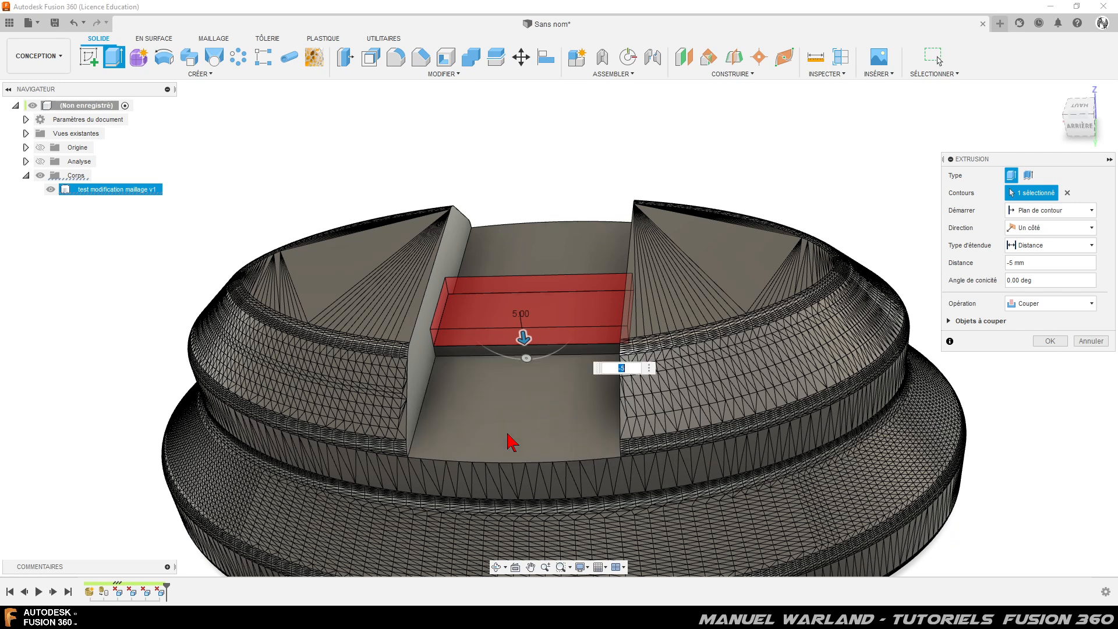
pyautogui.click(524, 424)
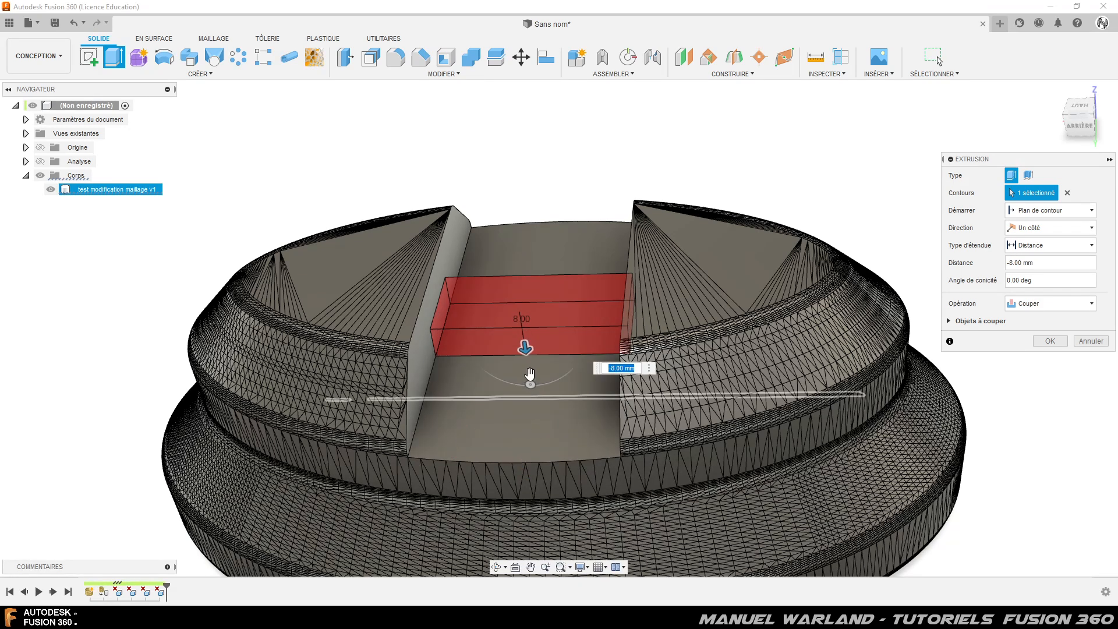
pyautogui.click(1040, 343)
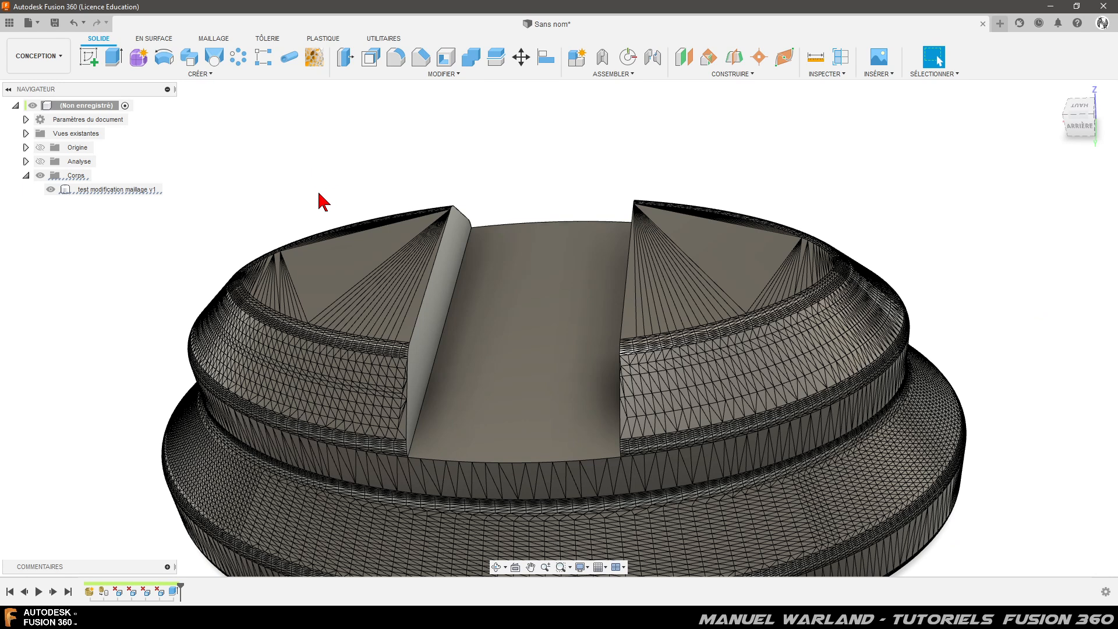
pyautogui.click(77, 23)
# Step: Delete the raised block's top face and both of its side faces to remove the block from the channel
pyautogui.click(519, 337)
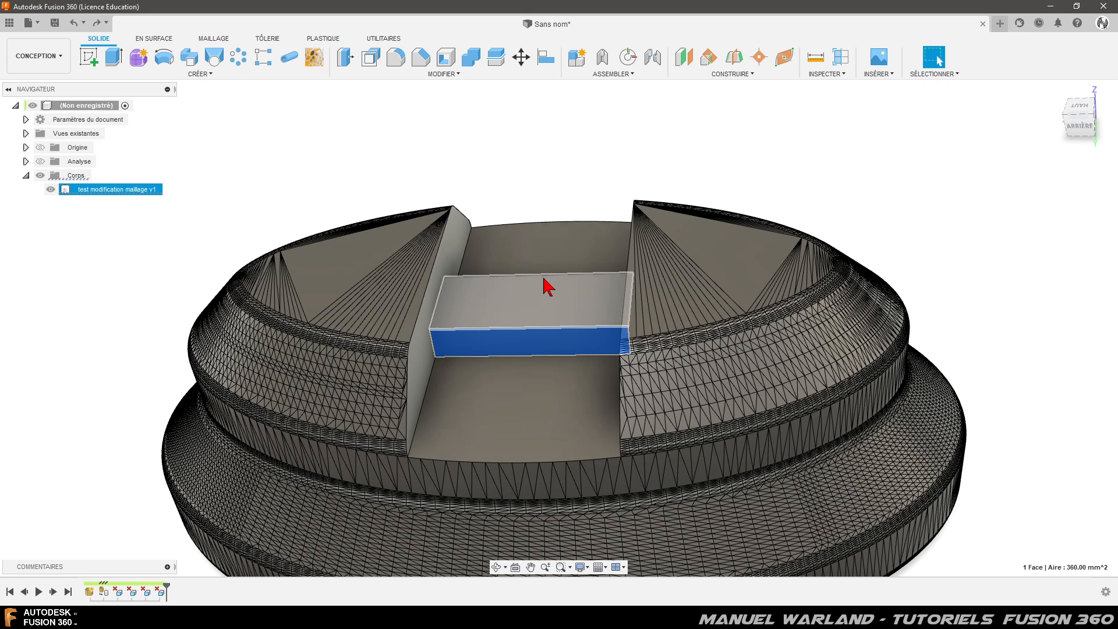
pyautogui.press('Delete')
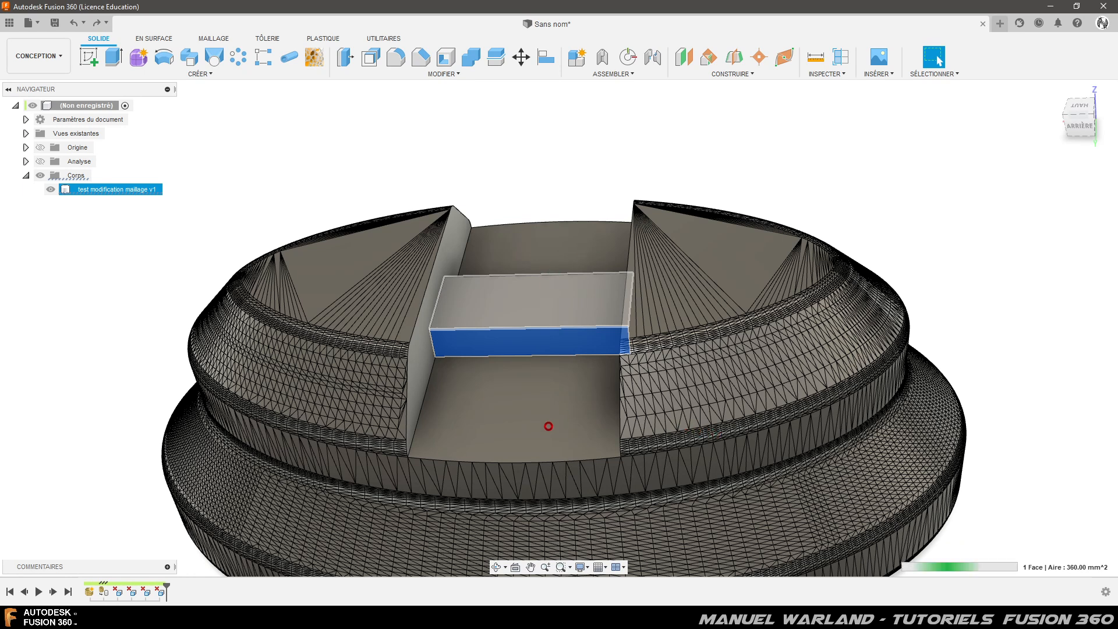
pyautogui.keyDown('shift'); pyautogui.moveTo(568, 413); pyautogui.dragTo(412, 420, button='middle'); pyautogui.keyUp('shift')
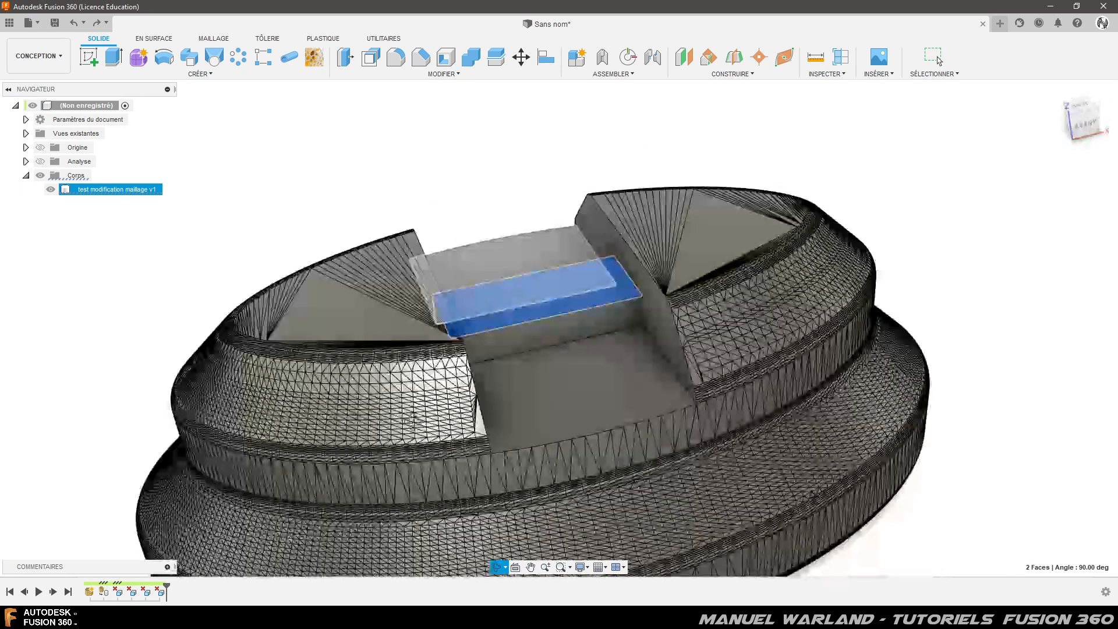
pyautogui.keyDown('ctrl'); pyautogui.click(571, 325); pyautogui.keyUp('ctrl')
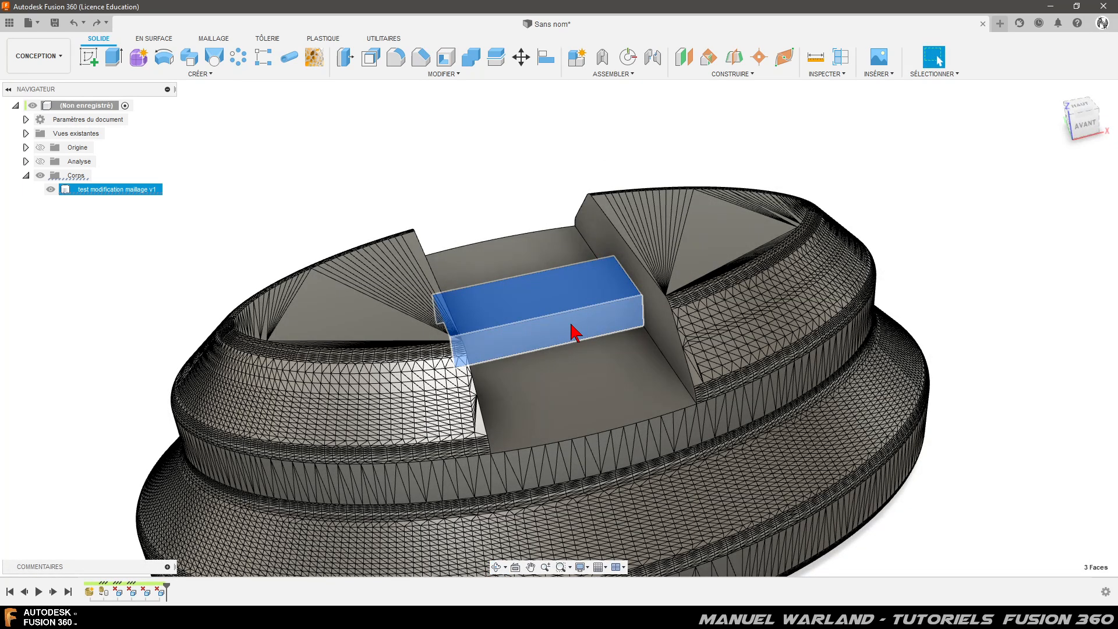
pyautogui.press('Delete')
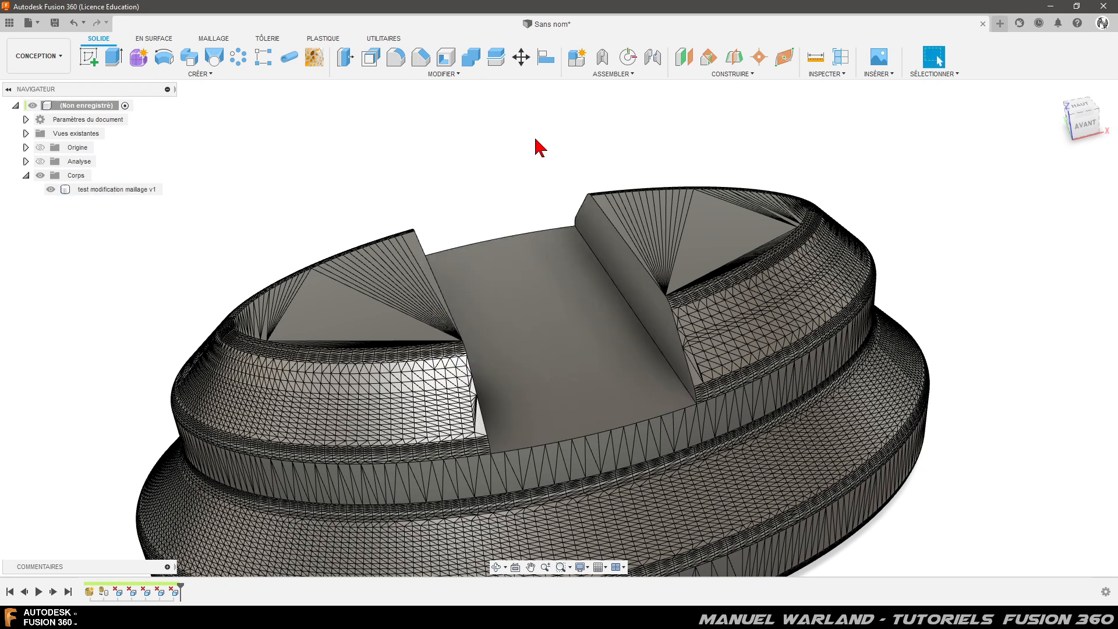
# Step: Extrude one side wall of the central channel by -5 mm as a cut to widen the channel
pyautogui.scroll(-1, 536, 140)
pyautogui.click(646, 292)
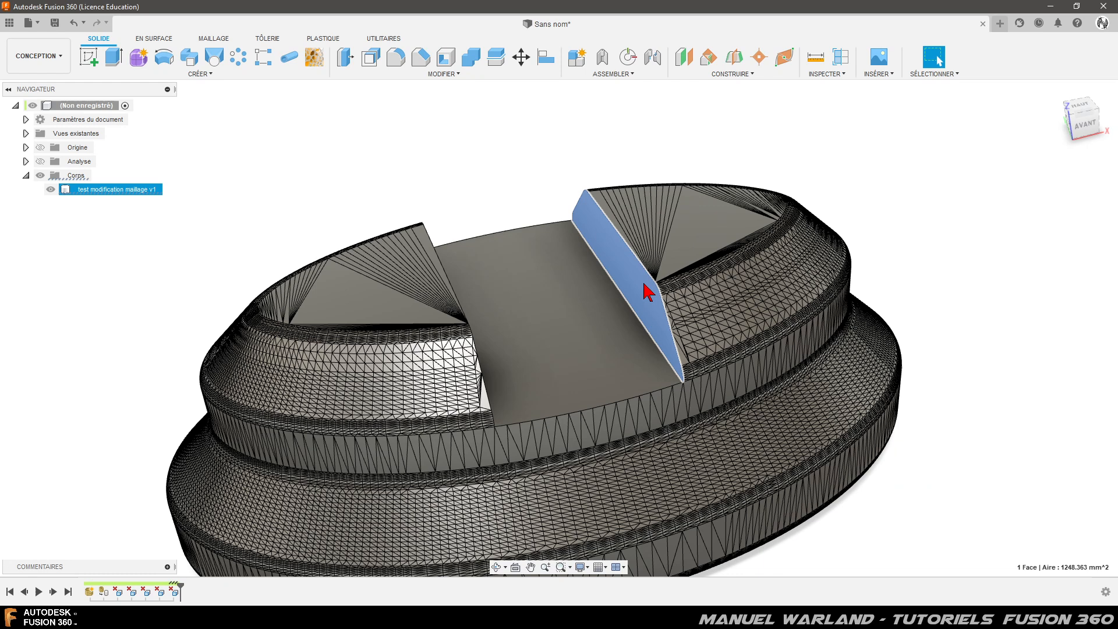
pyautogui.scroll(2, 648, 292)
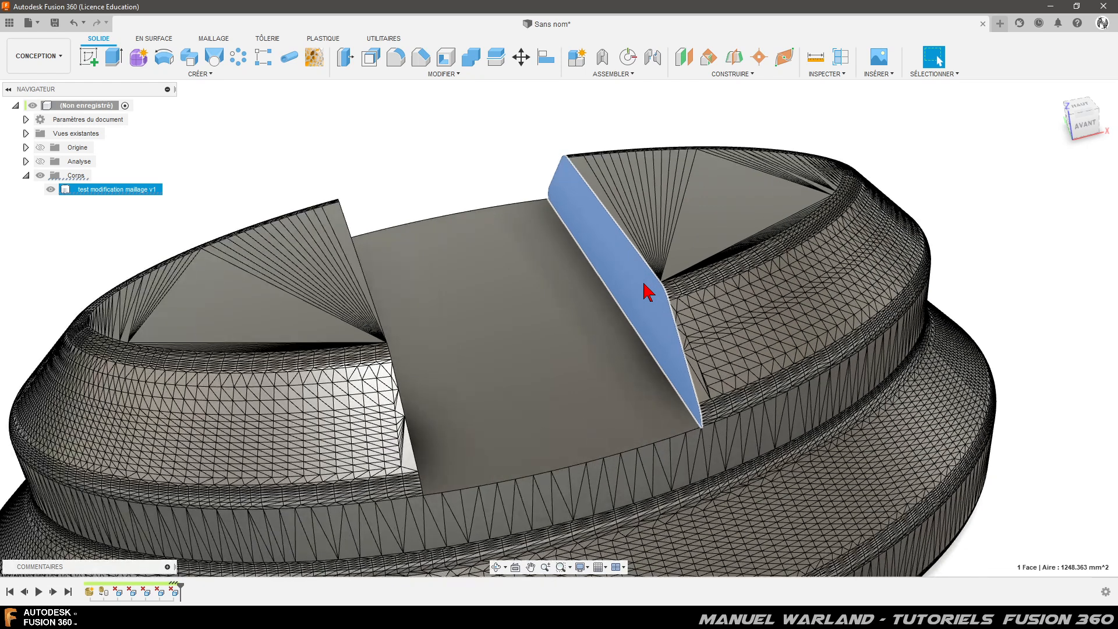
pyautogui.press('e')
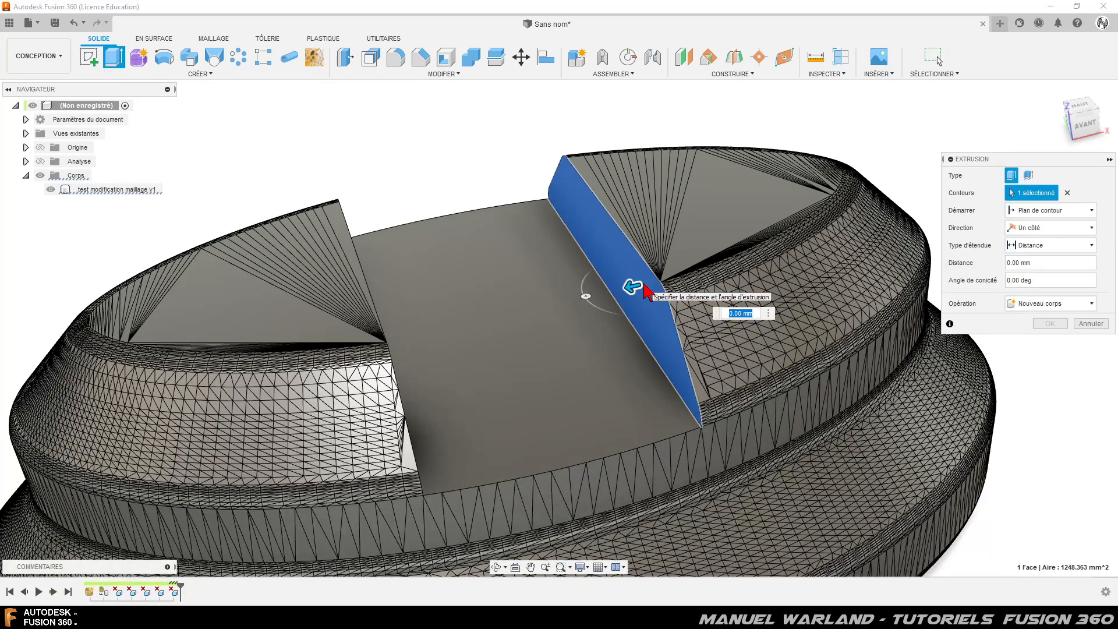
pyautogui.press('BackSpace')
pyautogui.press('Return')
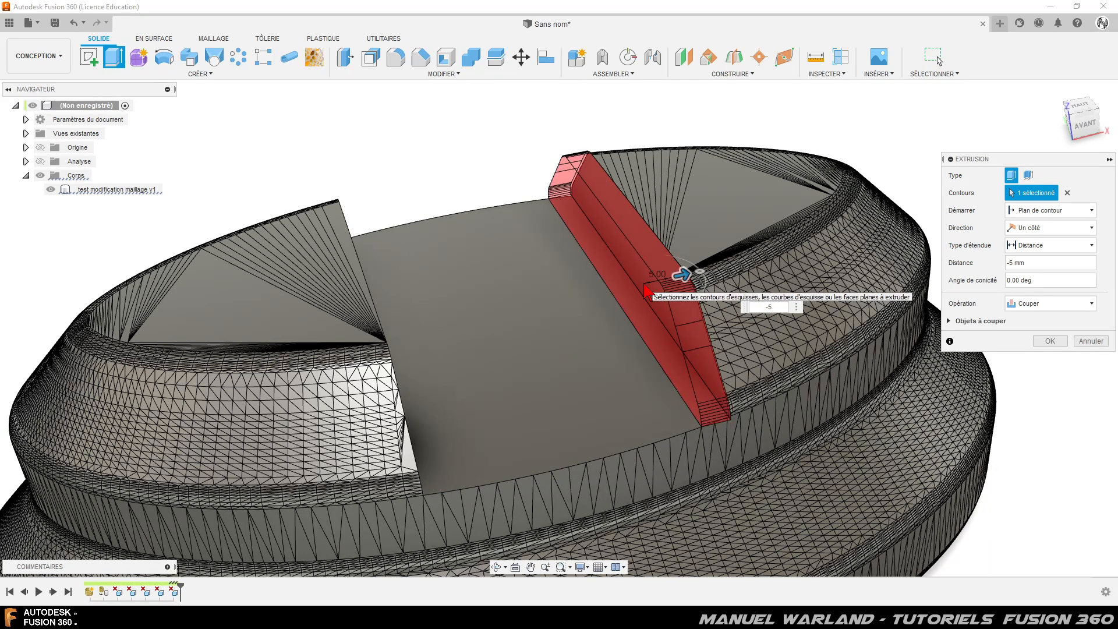
pyautogui.press('Return')
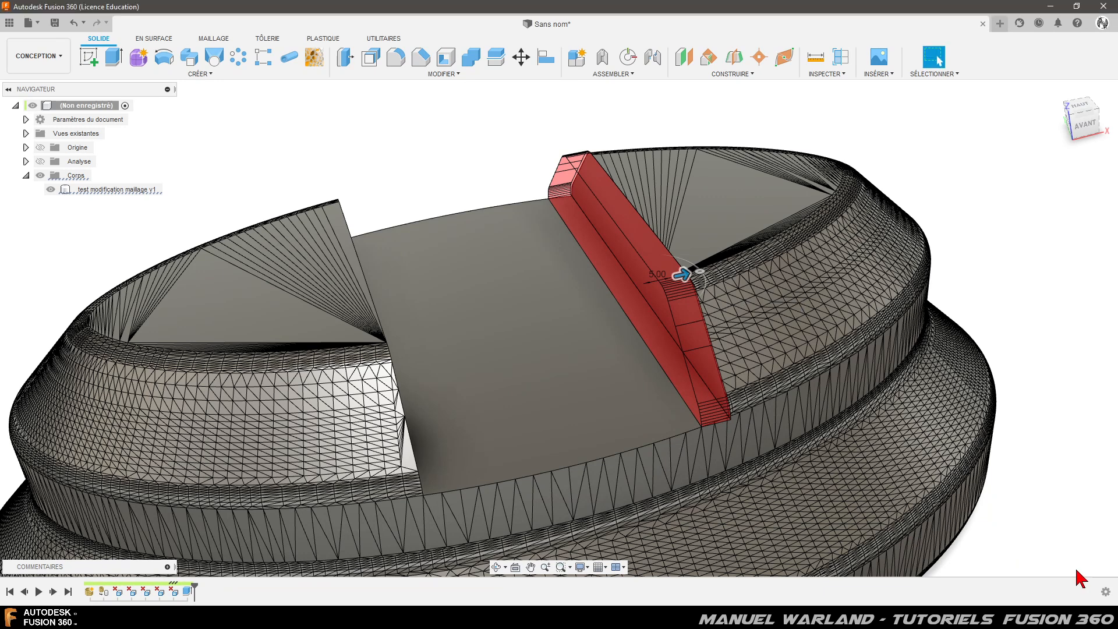
# Step: Cut the opposite side wall of the channel with a -5 mm extrusion
pyautogui.keyDown('shift'); pyautogui.moveTo(531, 425); pyautogui.dragTo(513, 315, button='middle'); pyautogui.keyUp('shift')
pyautogui.click(513, 310)
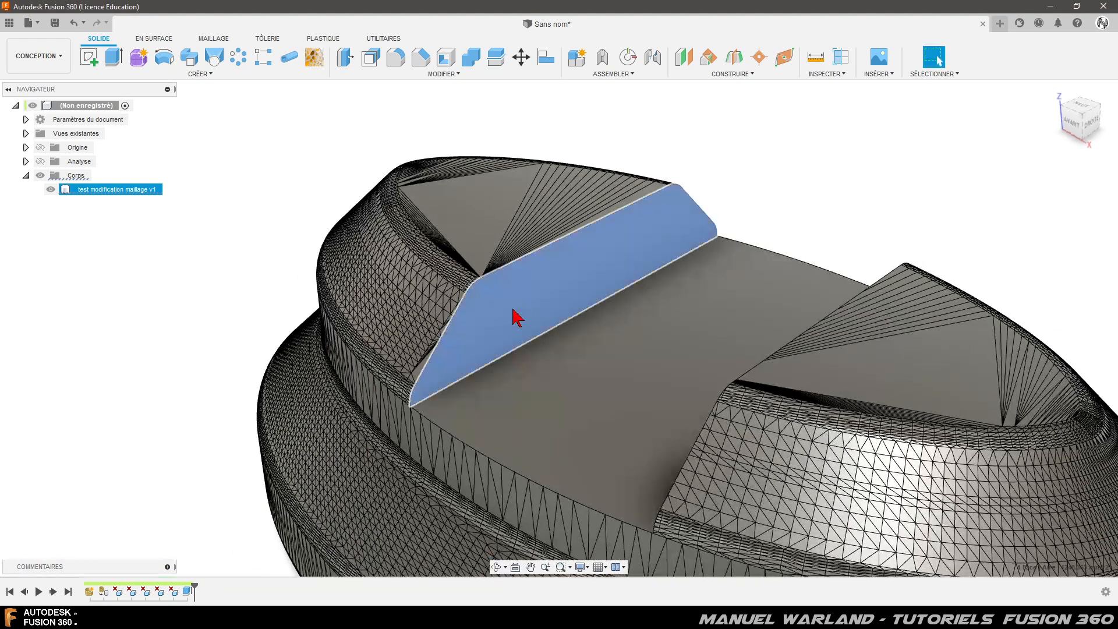
pyautogui.write('e')
pyautogui.write('-5')
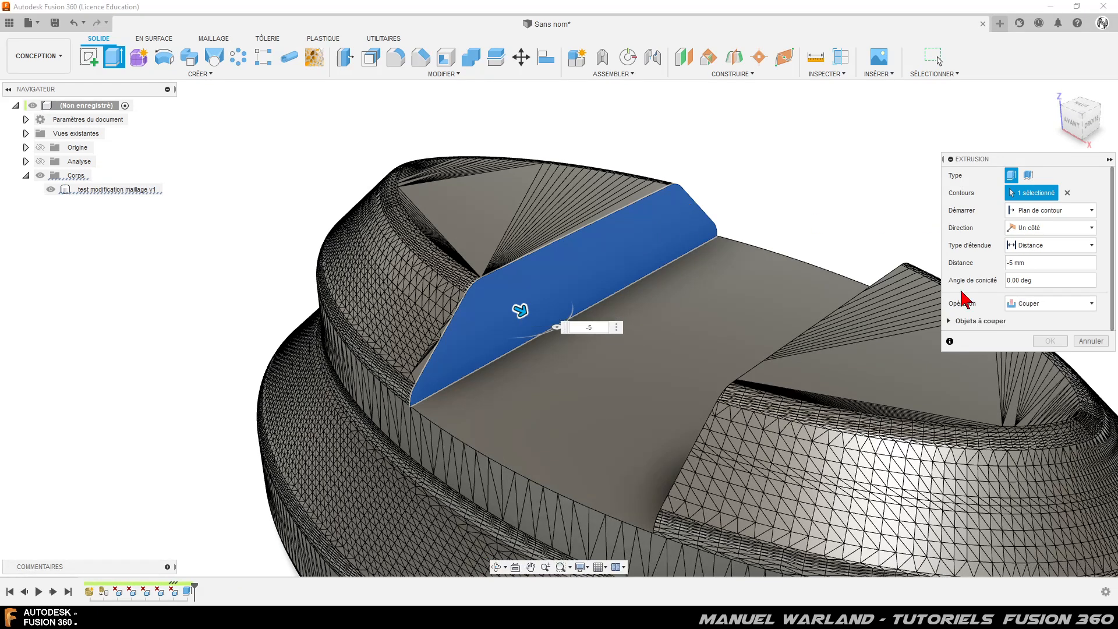
pyautogui.click(1053, 343)
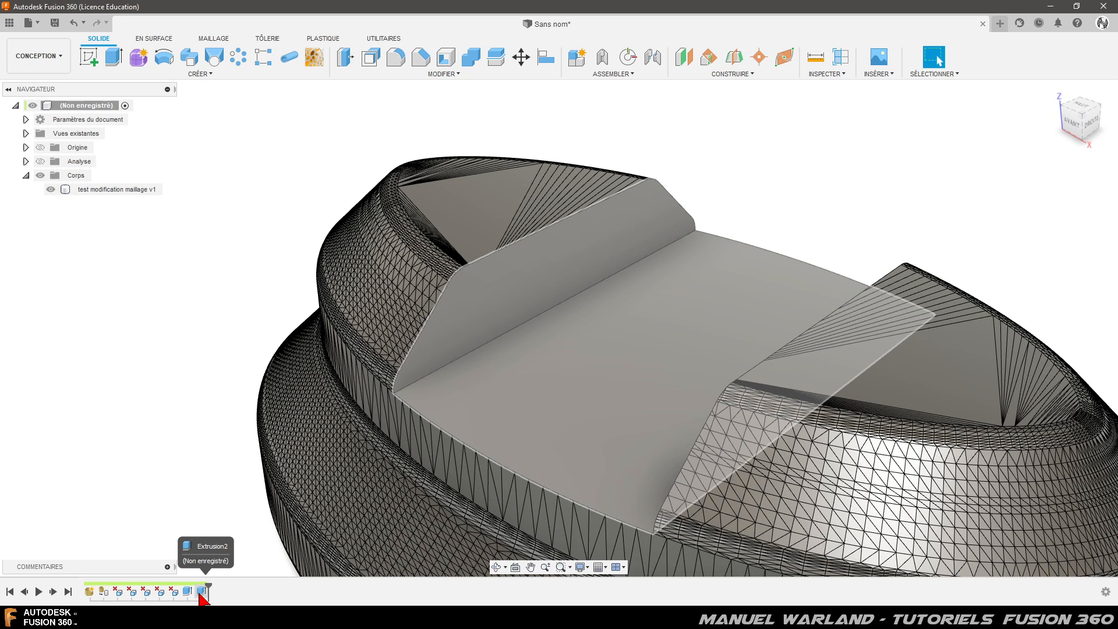
pyautogui.click(200, 591)
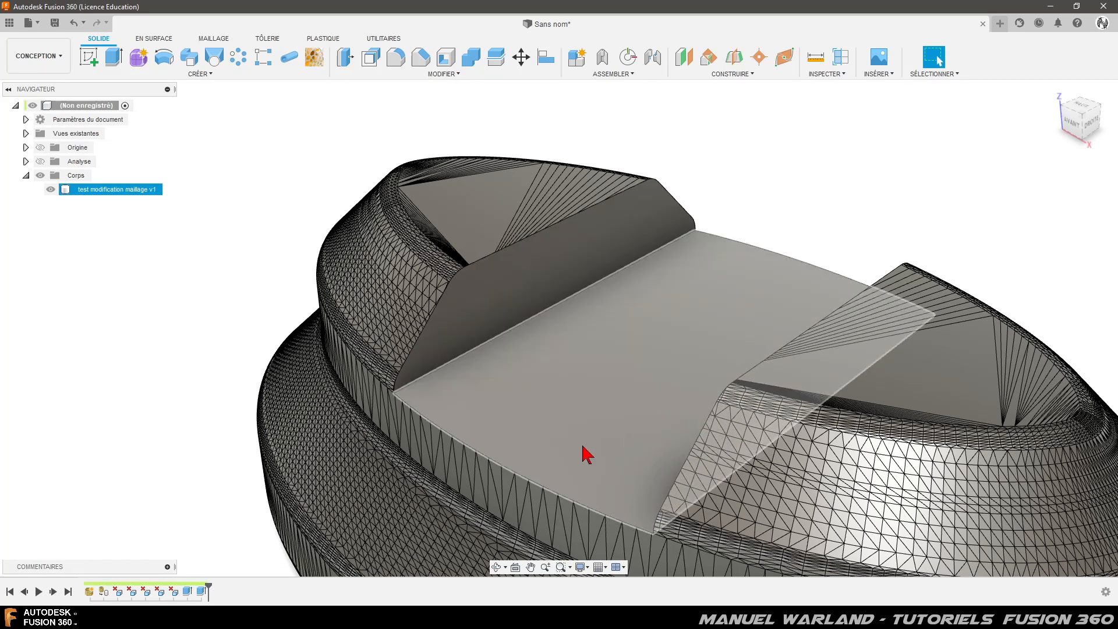
pyautogui.keyDown('shift'); pyautogui.moveTo(460, 412); pyautogui.dragTo(518, 407, button='middle'); pyautogui.keyUp('shift')
pyautogui.scroll(-3, 309, 257)
pyautogui.click(685, 198)
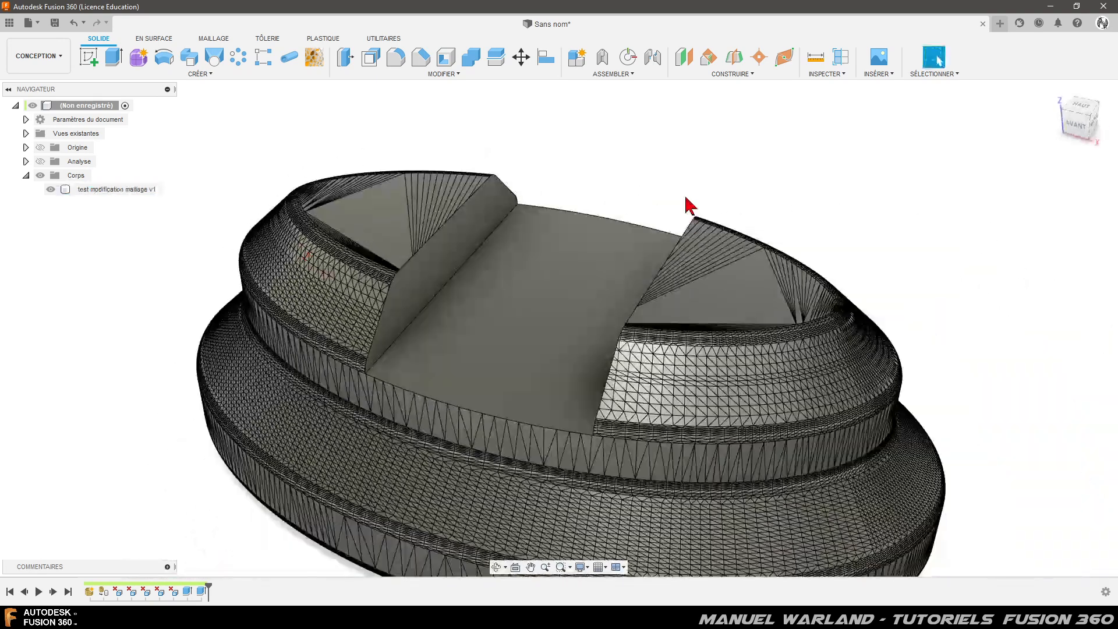
pyautogui.scroll(-2, 684, 199)
pyautogui.scroll(2, 622, 251)
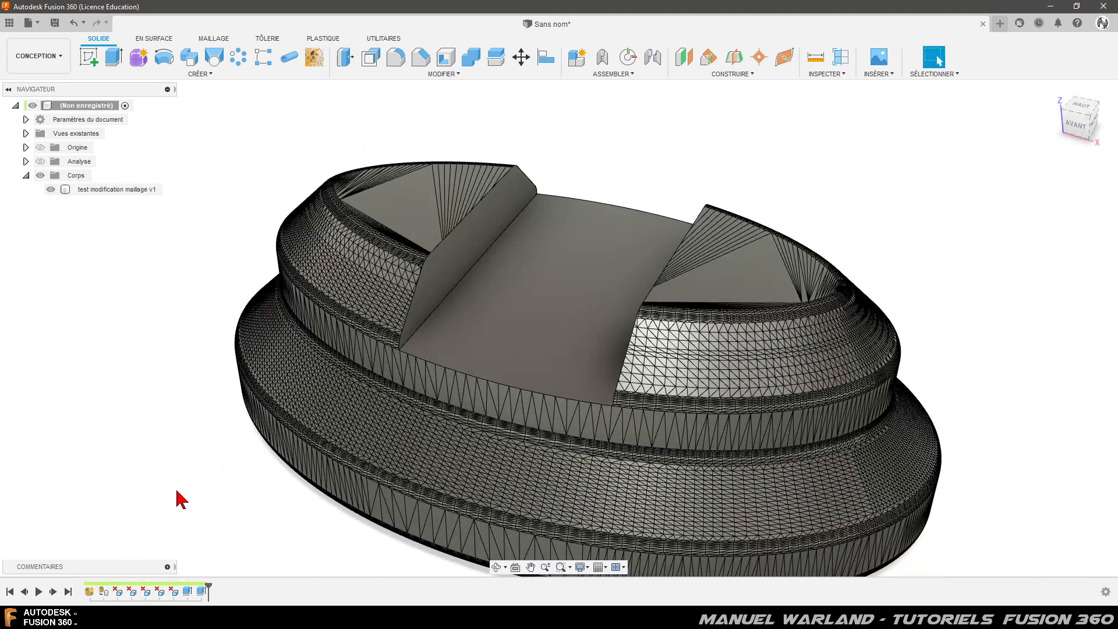
# Step: Roll the history back to just after the mesh-to-solid conversion and delete all features following that point
pyautogui.moveTo(208, 585); pyautogui.dragTo(110, 585)
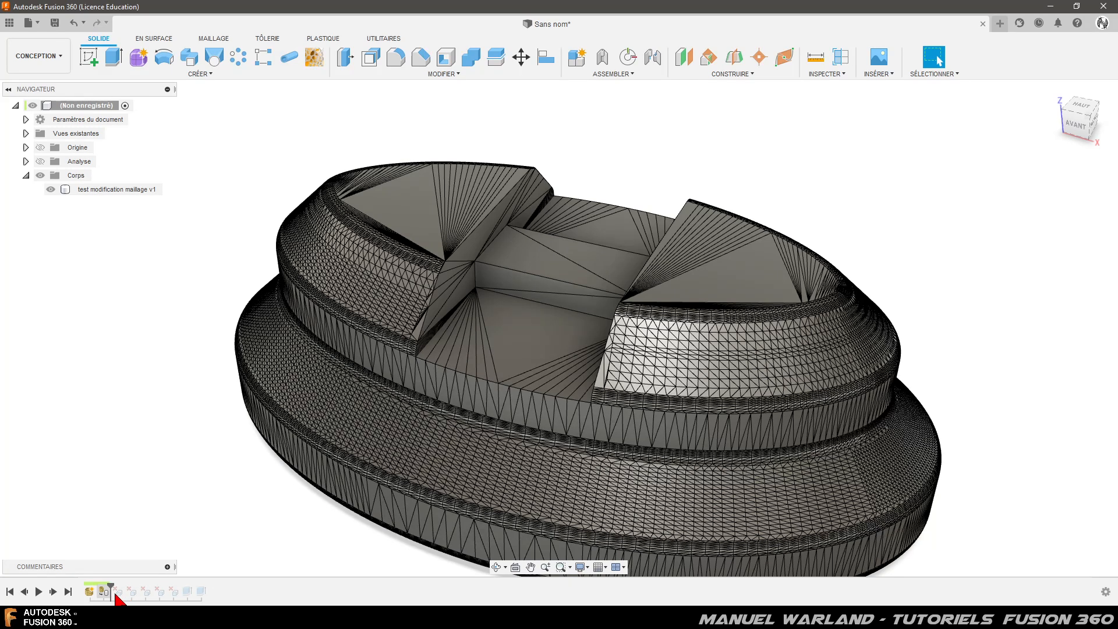
pyautogui.click(119, 592)
pyautogui.rightClick(120, 595)
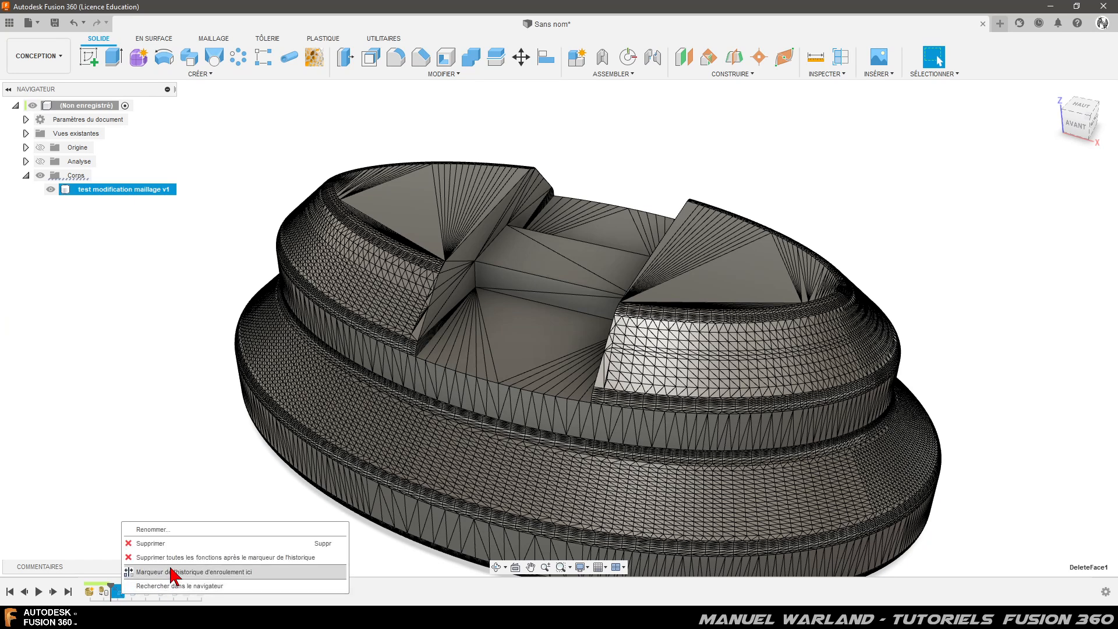
pyautogui.click(140, 555)
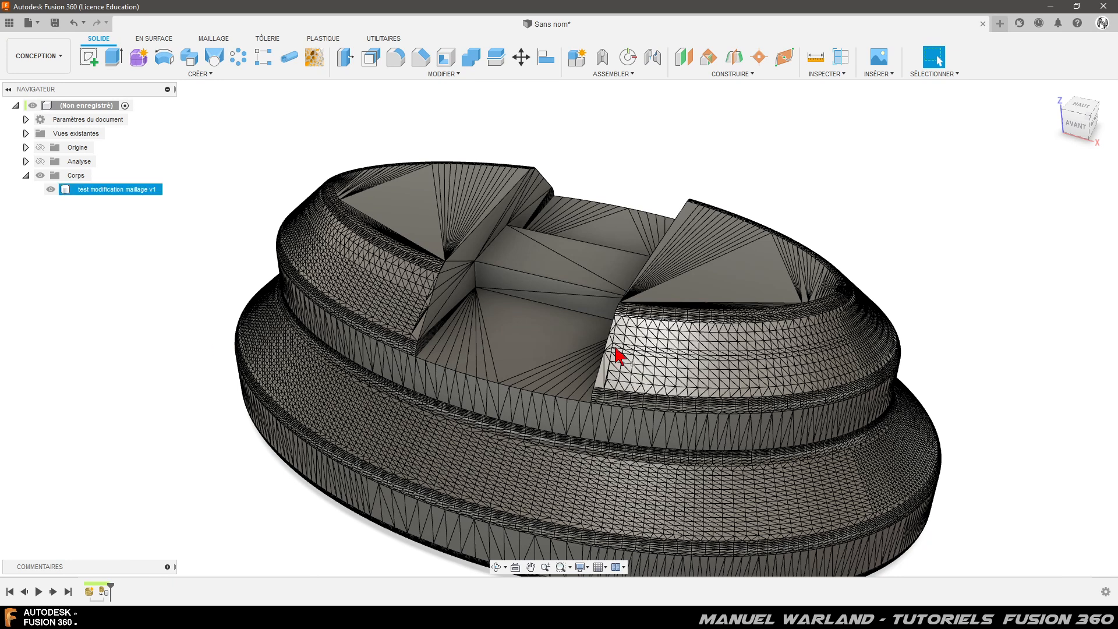
# Step: Sketch a center rectangle about 178 mm long on the channel floor facet, centred on the origin and wider than the channel
pyautogui.click(541, 345)
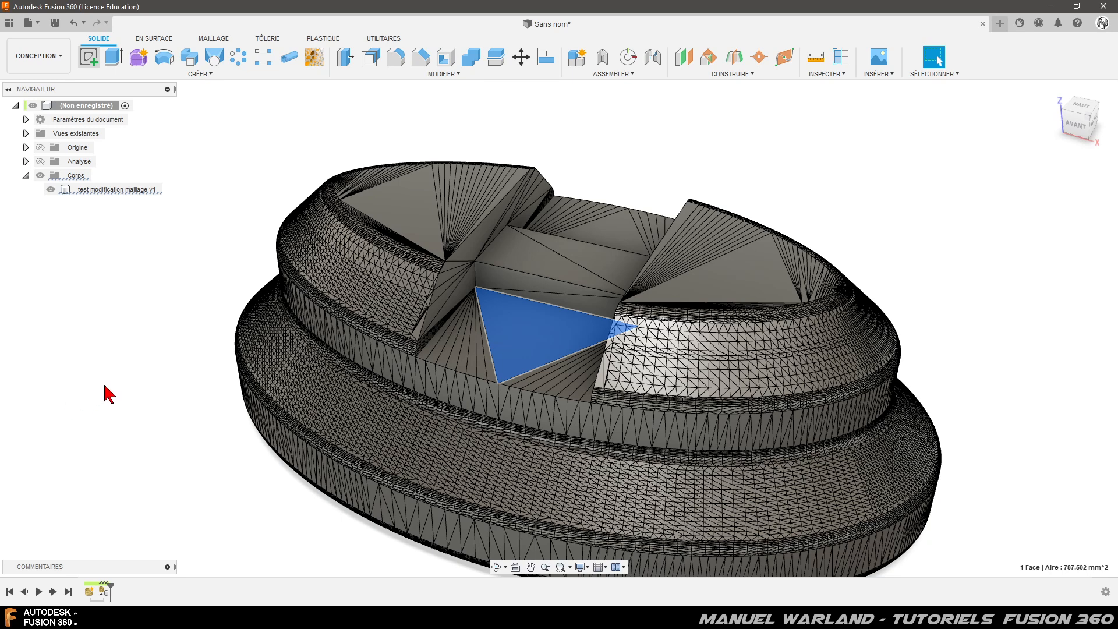
pyautogui.keyDown('shift'); pyautogui.moveTo(105, 387); pyautogui.dragTo(324, 372, button='middle'); pyautogui.keyUp('shift')
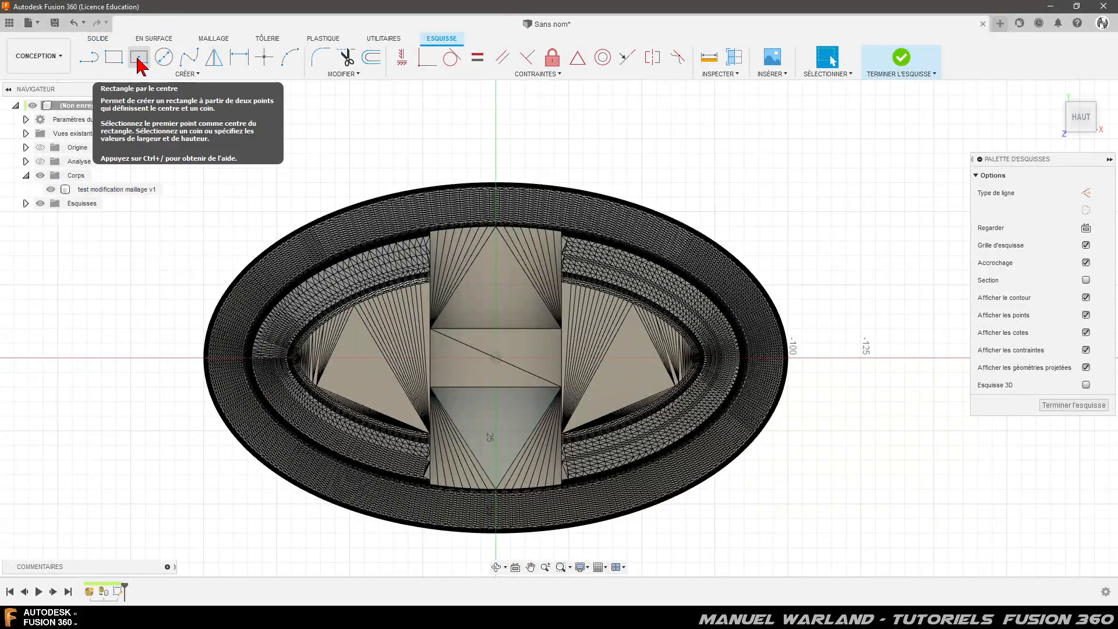
pyautogui.click(189, 76)
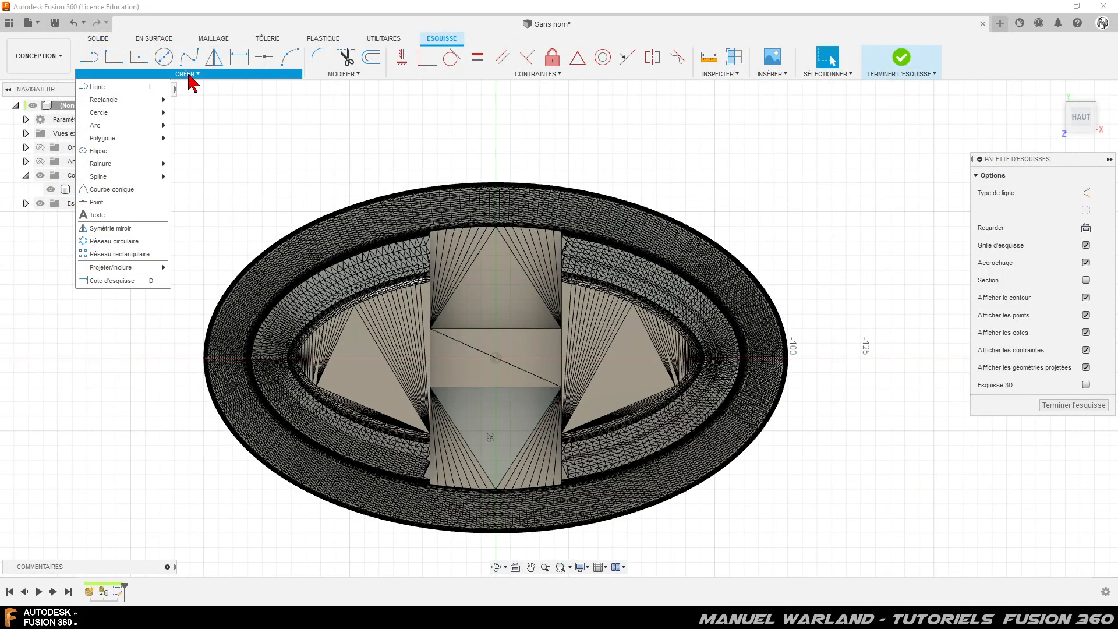
pyautogui.moveTo(123, 102)
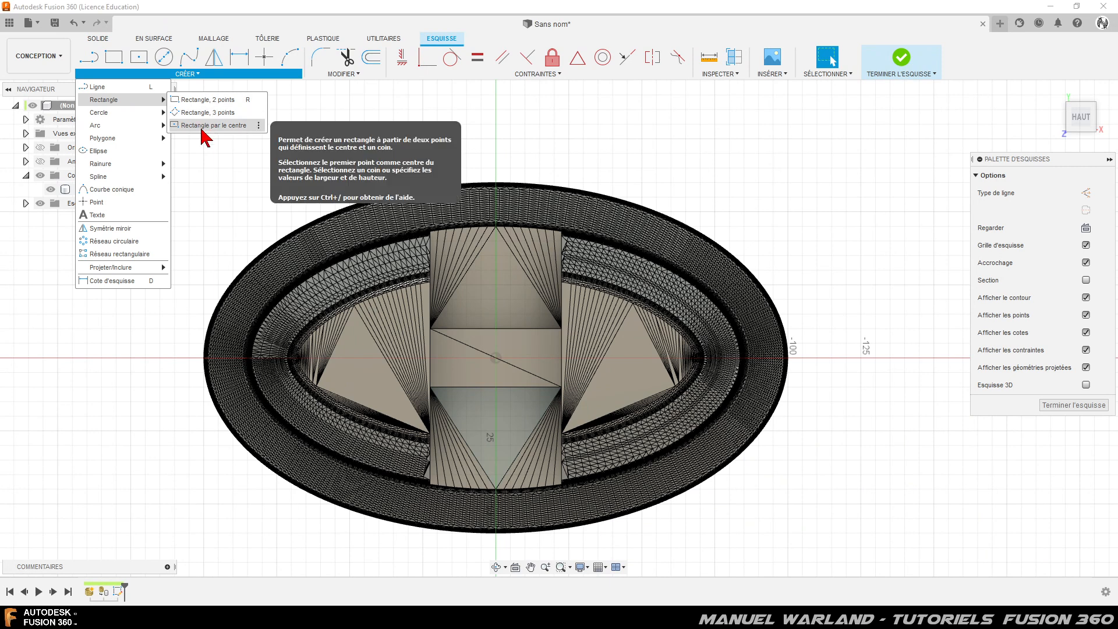
pyautogui.click(259, 126)
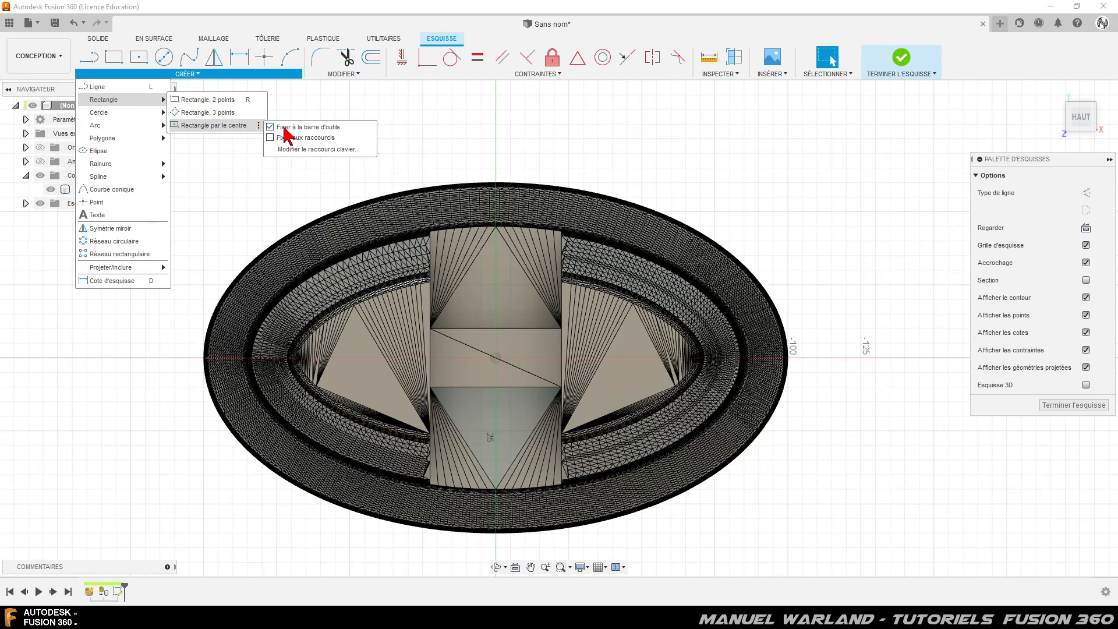
pyautogui.click(213, 126)
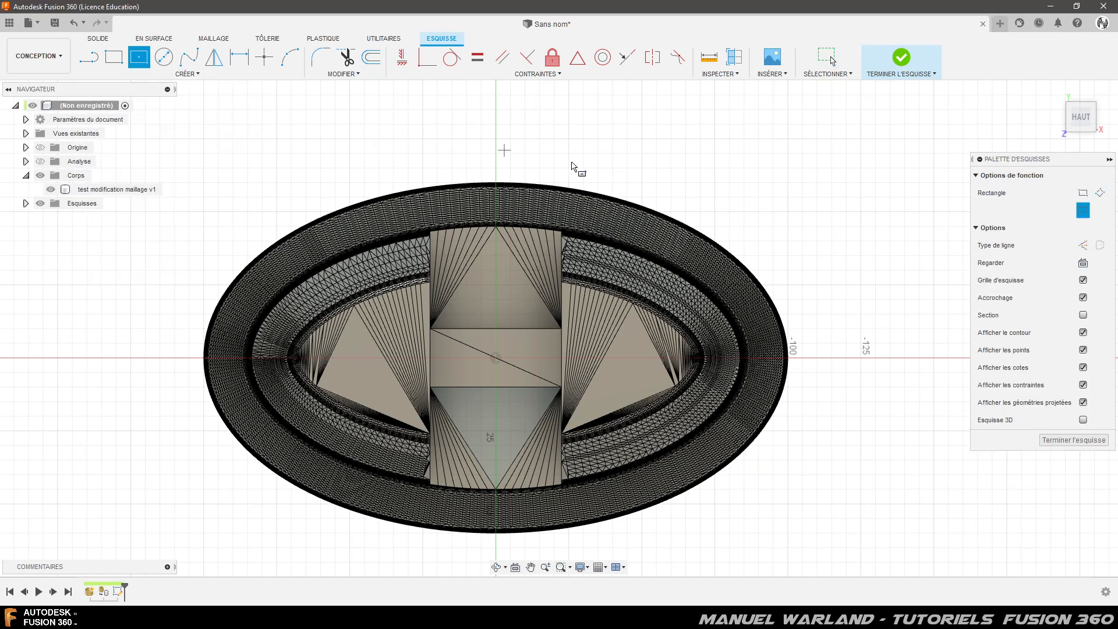
pyautogui.click(497, 360)
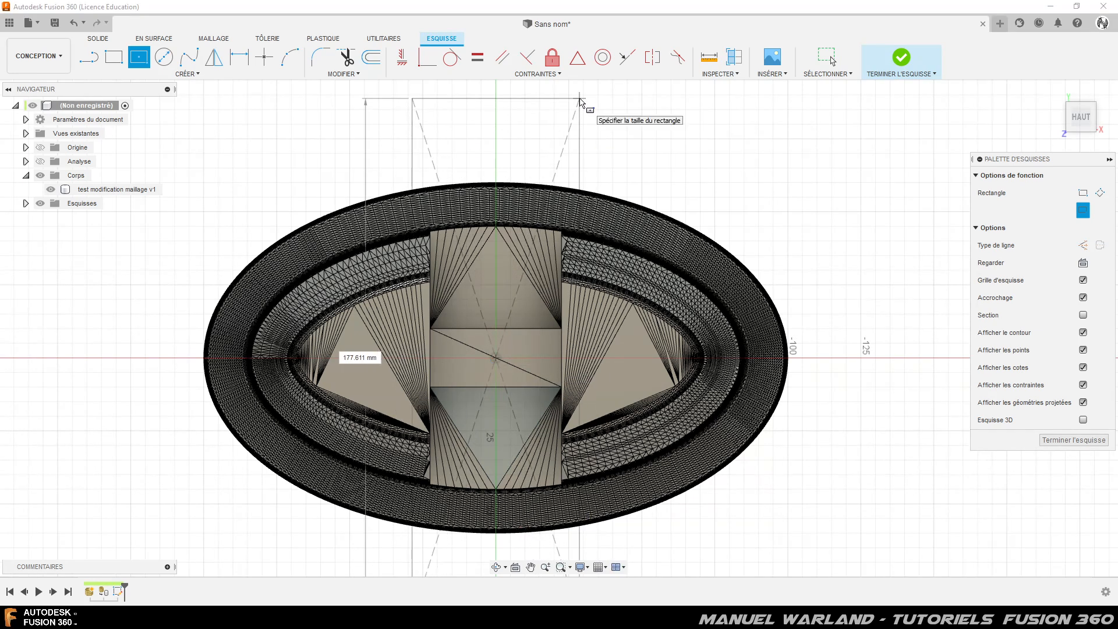
pyautogui.click(580, 100)
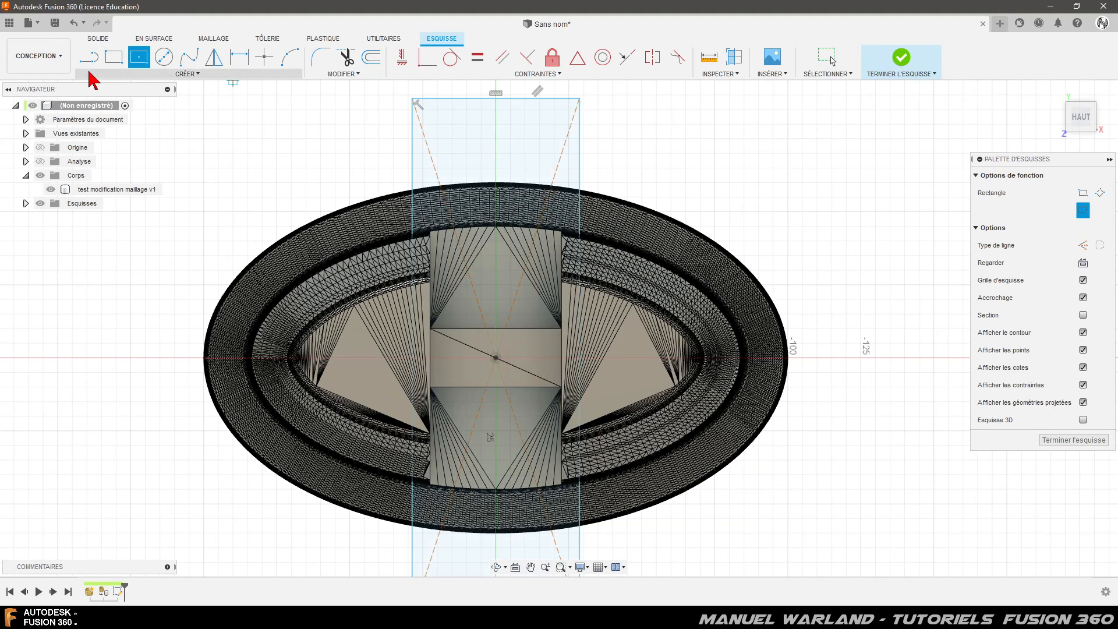
# Step: Dimension the width of the center rectangle across the channel as 55 mm and finish the sketch
pyautogui.press('Escape')
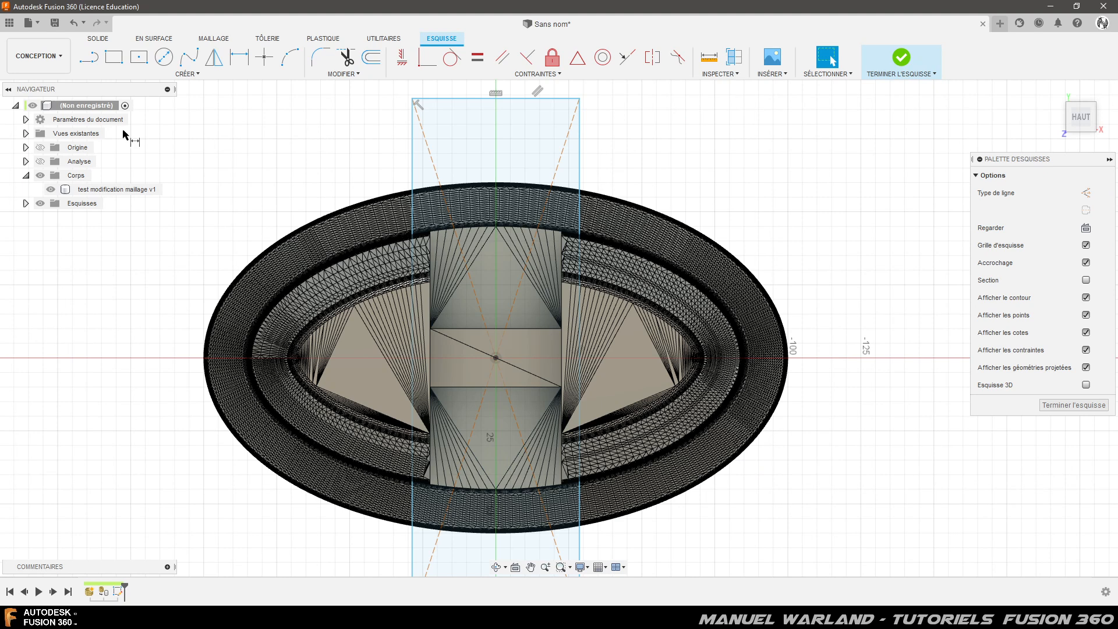
pyautogui.press('d')
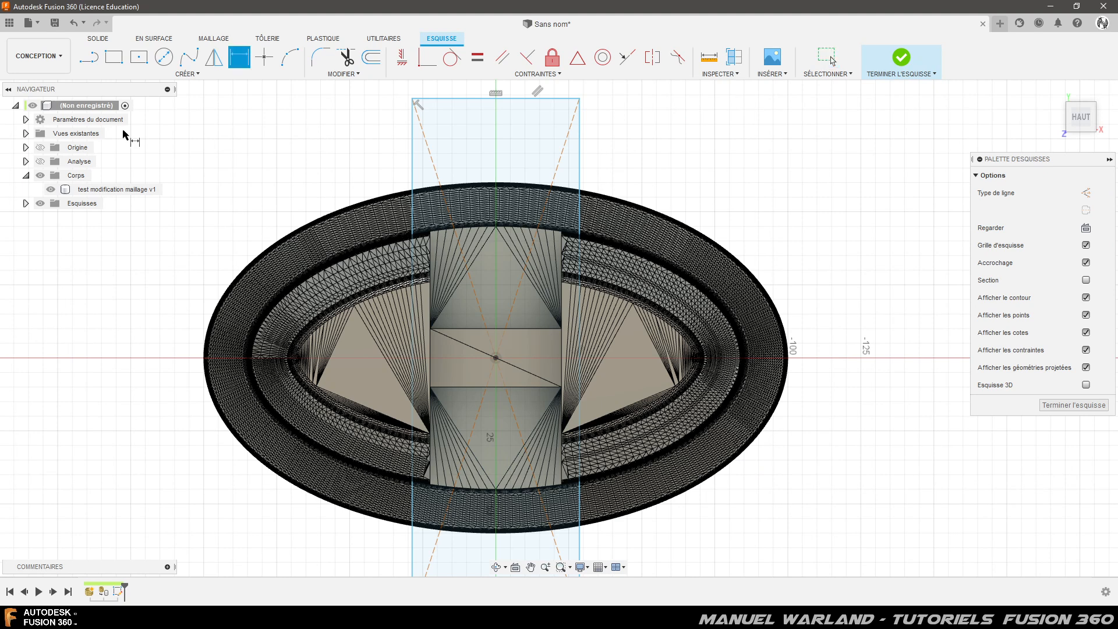
pyautogui.click(527, 99)
pyautogui.click(511, 124)
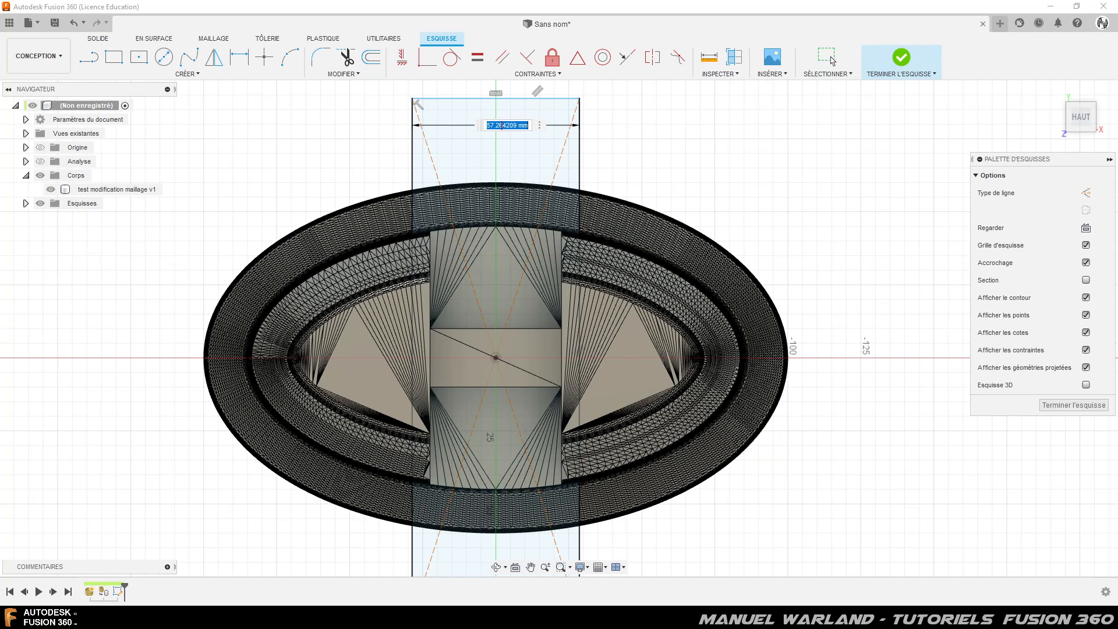
pyautogui.write('55')
pyautogui.press('Return')
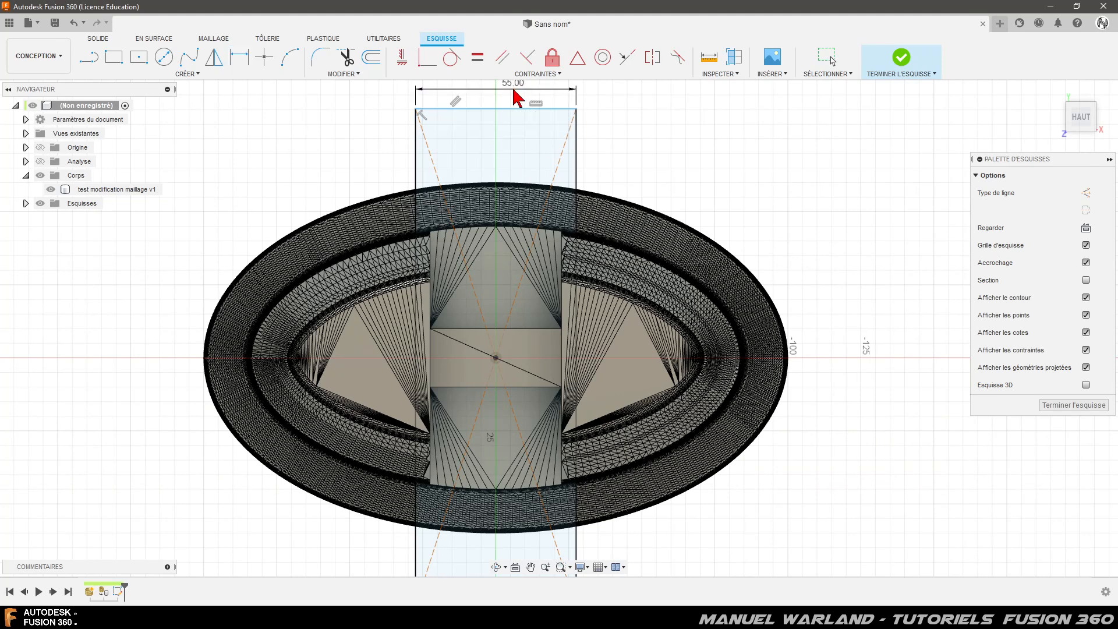
pyautogui.click(1072, 405)
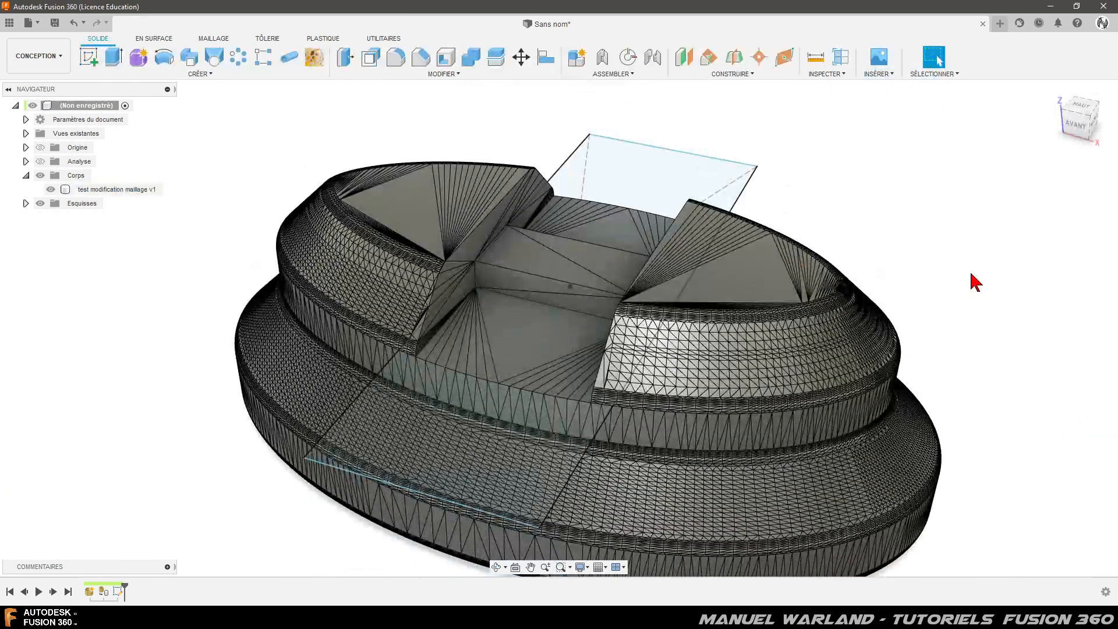
# Step: Extrude both regions of the sketched rectangle 38 mm upward as a cut to widen the channel
pyautogui.click(116, 64)
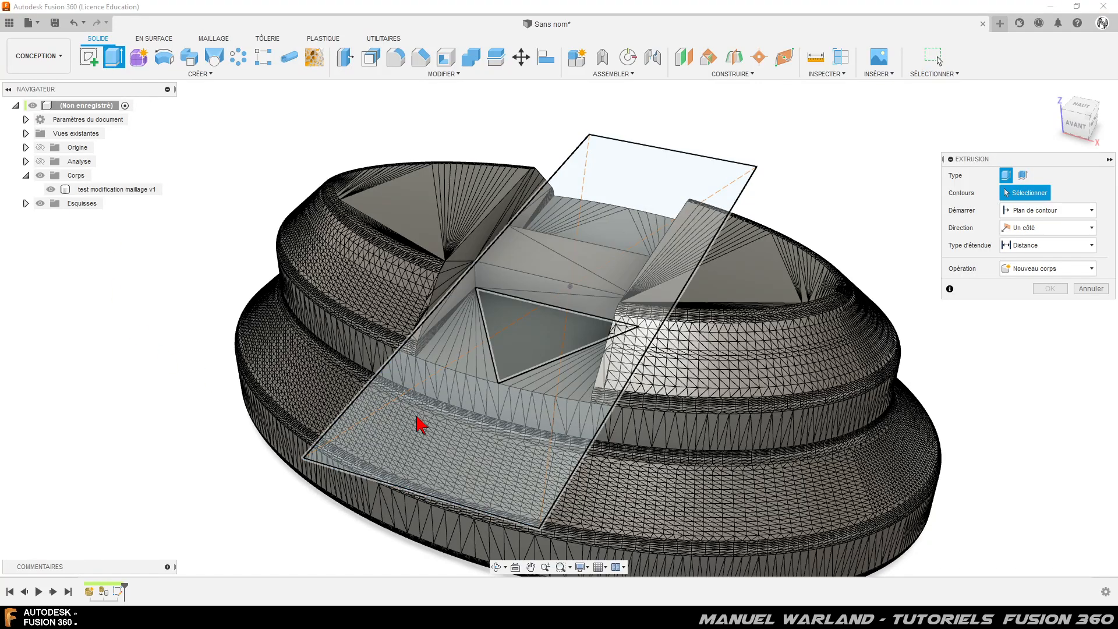
pyautogui.click(479, 450)
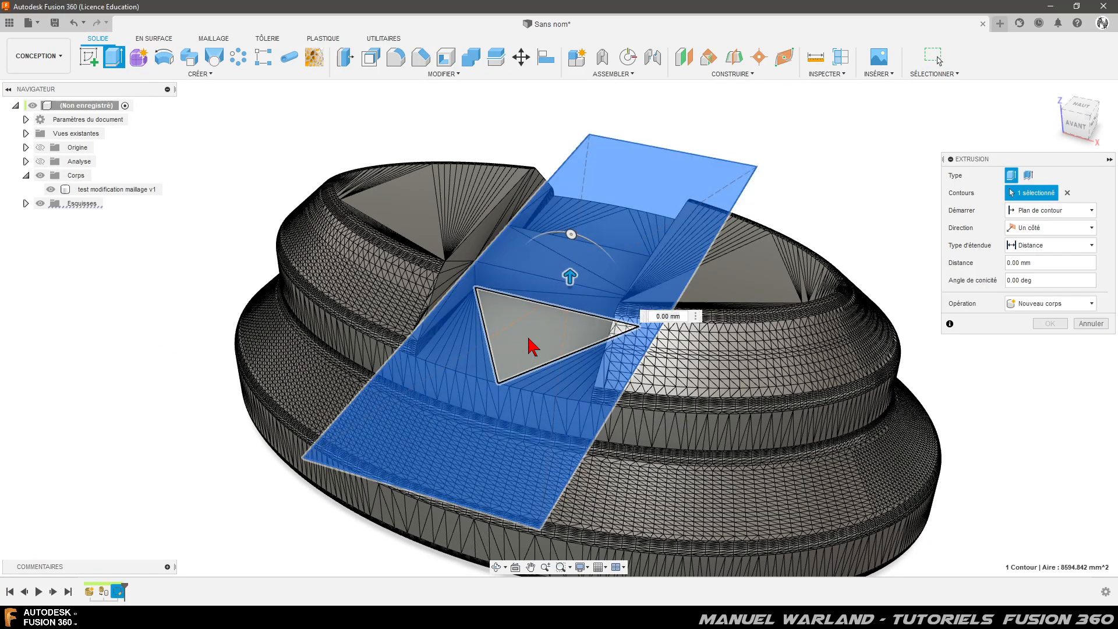
pyautogui.click(532, 343)
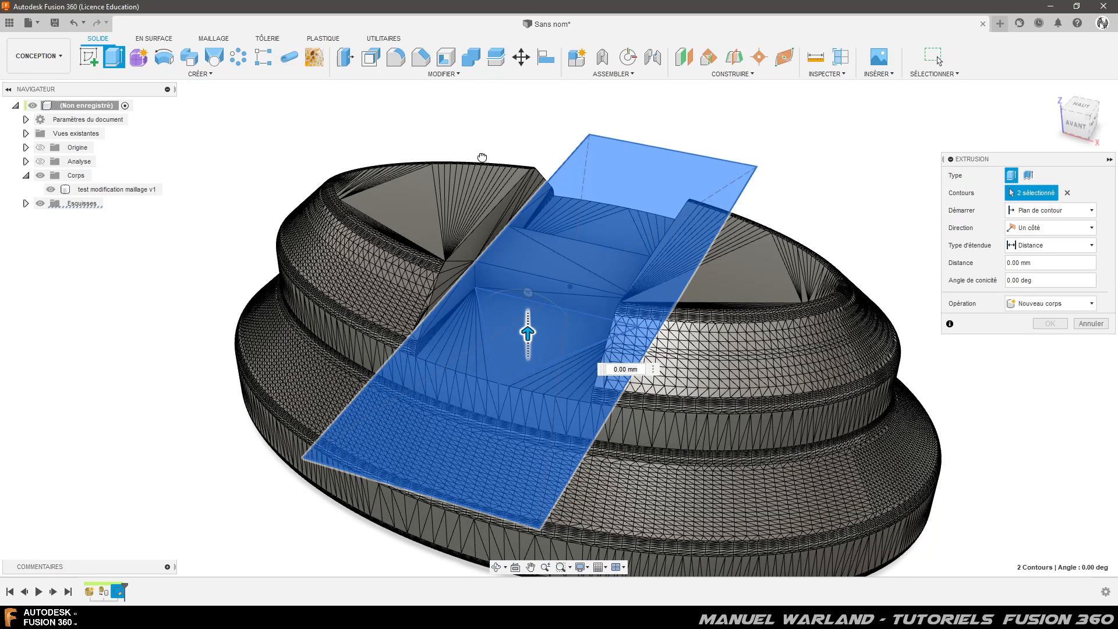
pyautogui.moveTo(528, 333); pyautogui.dragTo(528, 329)
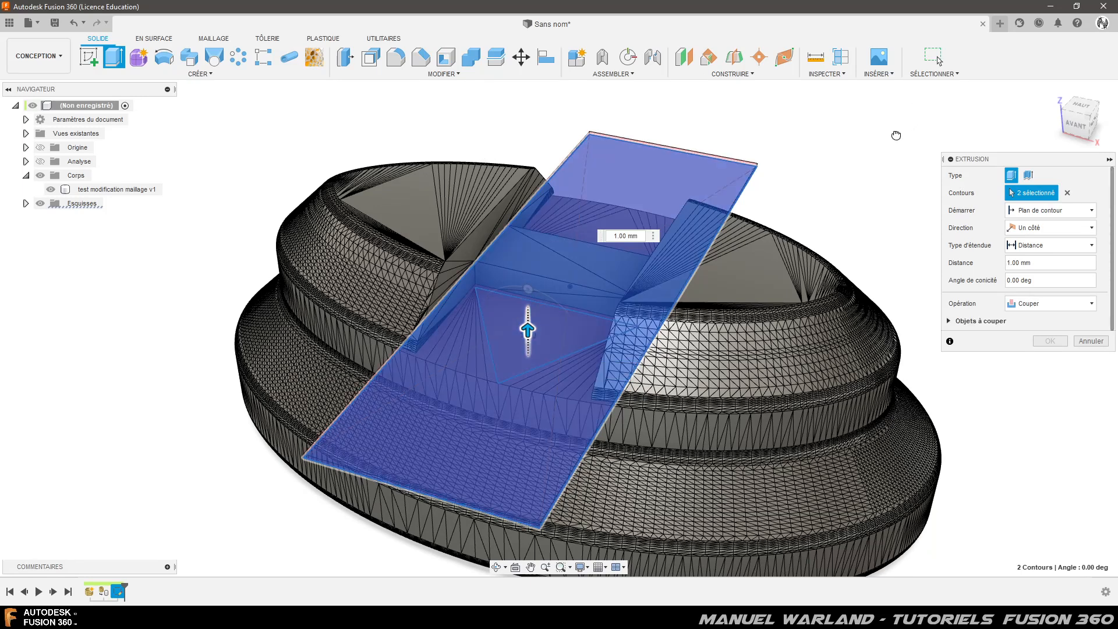
pyautogui.moveTo(893, 187)
pyautogui.keyDown('shift'); pyautogui.mouseDown(button='middle')
pyautogui.moveTo(874, 167)
pyautogui.moveTo(893, 153)
pyautogui.moveTo(891, 192)
pyautogui.mouseUp(button='middle'); pyautogui.keyUp('shift')
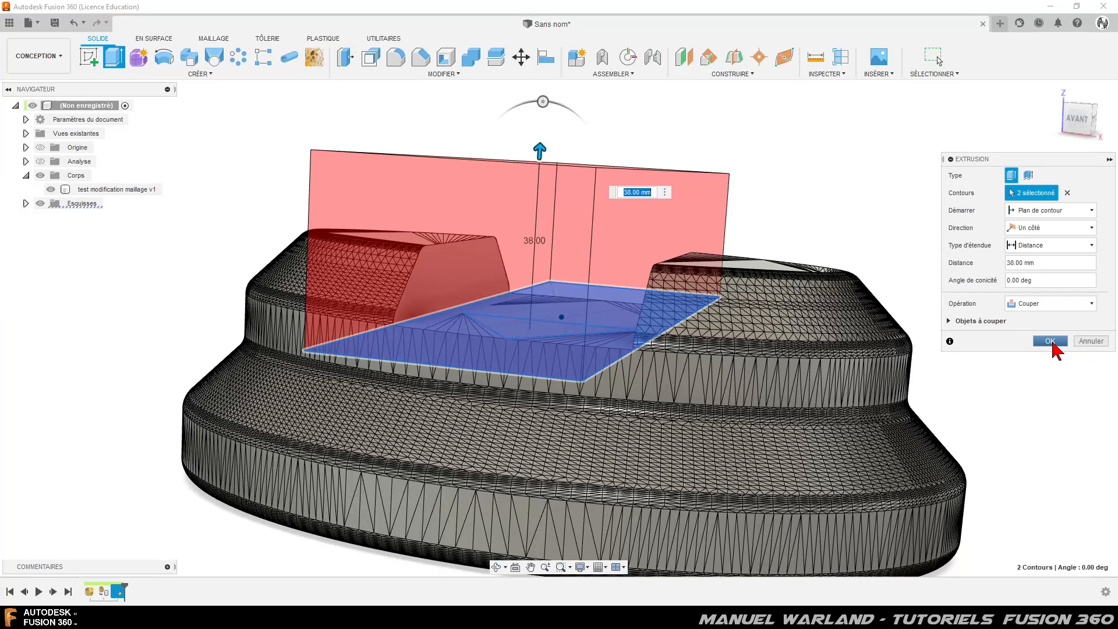
pyautogui.click(1048, 341)
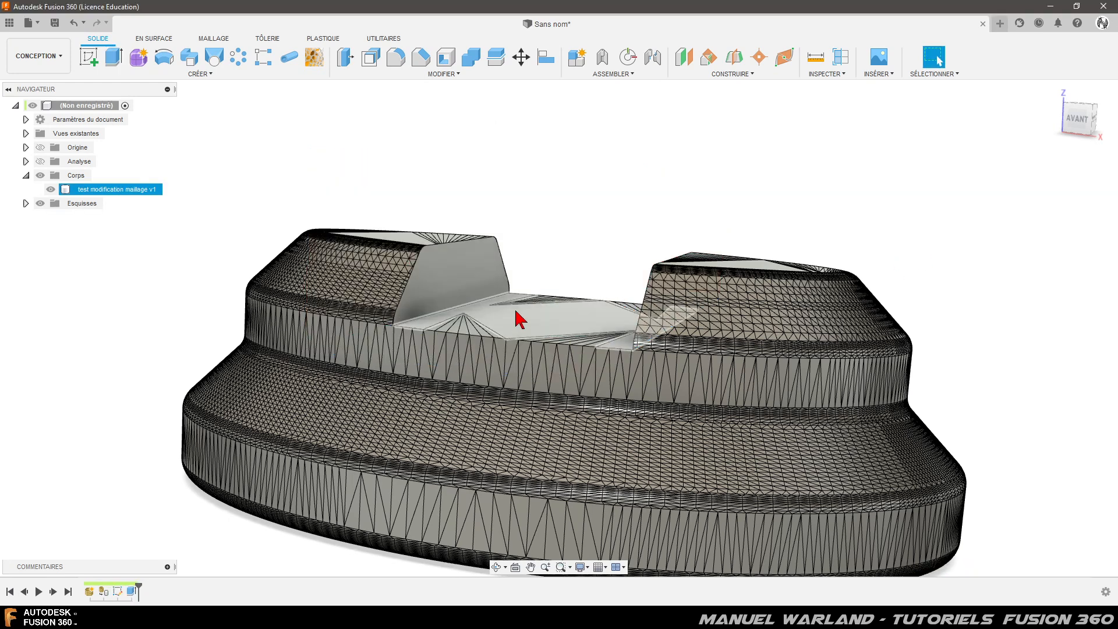
# Step: Delete the large flat face of the channel floor to clean up its leftover triangular facets
pyautogui.keyDown('shift'); pyautogui.moveTo(522, 317); pyautogui.dragTo(582, 326, button='middle'); pyautogui.keyUp('shift')
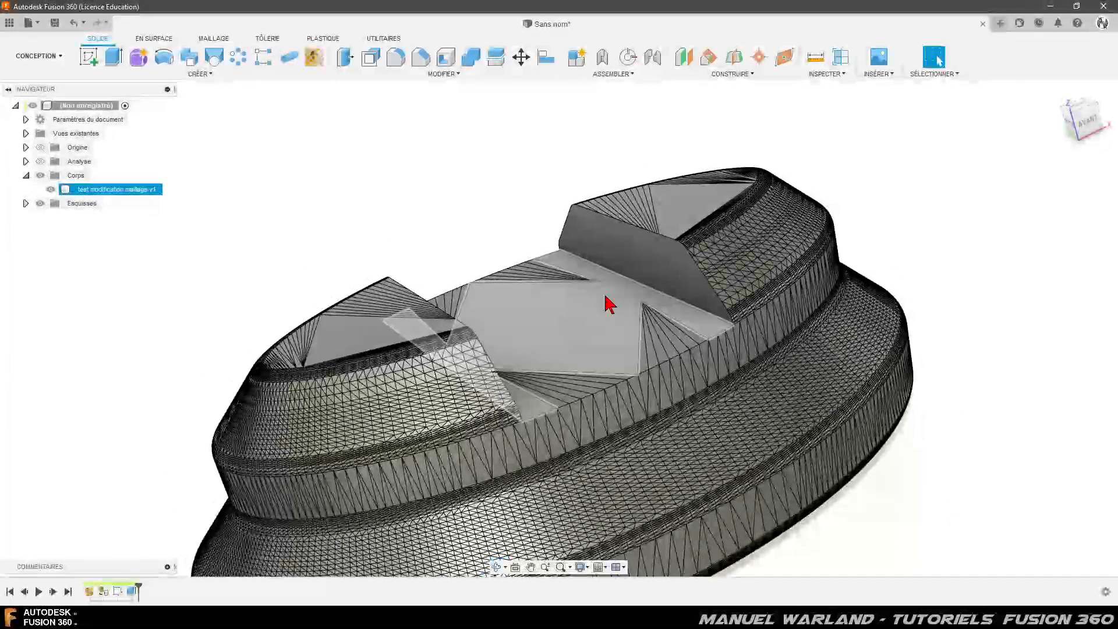
pyautogui.keyDown('shift'); pyautogui.moveTo(607, 280); pyautogui.dragTo(614, 320, button='middle'); pyautogui.keyUp('shift')
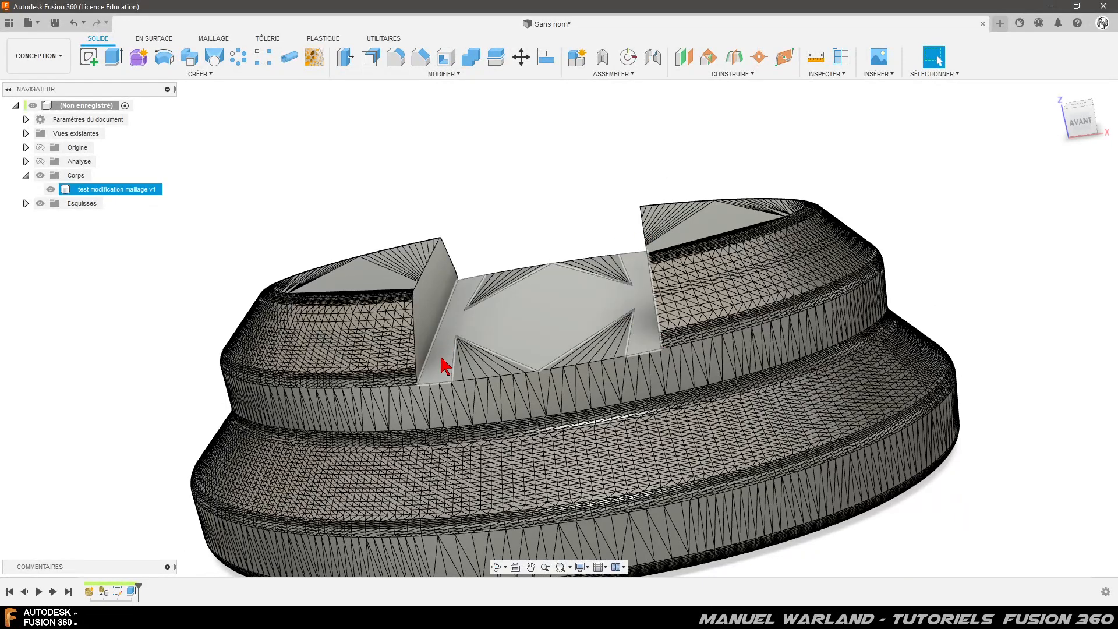
pyautogui.moveTo(644, 312)
pyautogui.keyDown('shift'); pyautogui.mouseDown(button='middle')
pyautogui.moveTo(630, 341)
pyautogui.moveTo(667, 314)
pyautogui.moveTo(654, 324)
pyautogui.mouseUp(button='middle'); pyautogui.keyUp('shift')
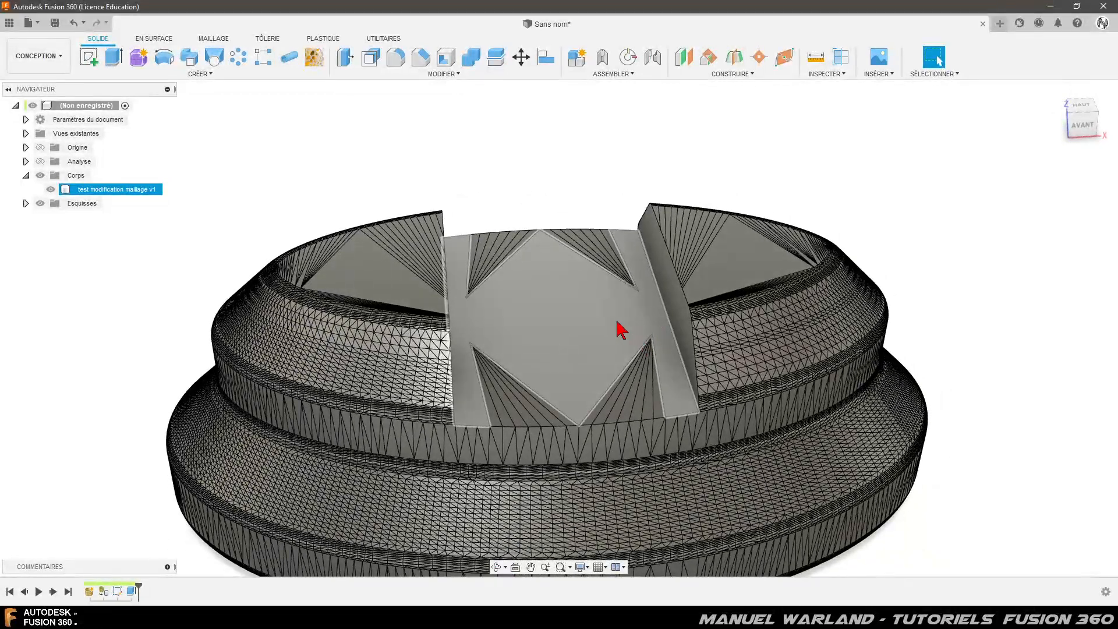
pyautogui.click(560, 331)
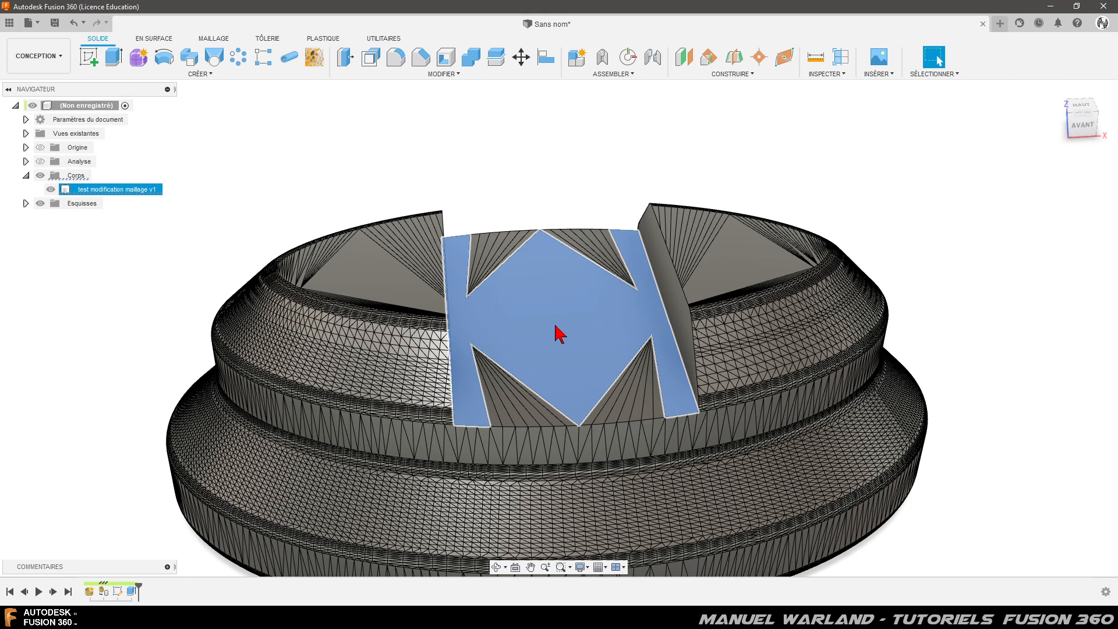
pyautogui.press('Delete')
# Step: Delete the large triangular facet on each of the two flat top surfaces beside the channel to simplify them
pyautogui.click(761, 267)
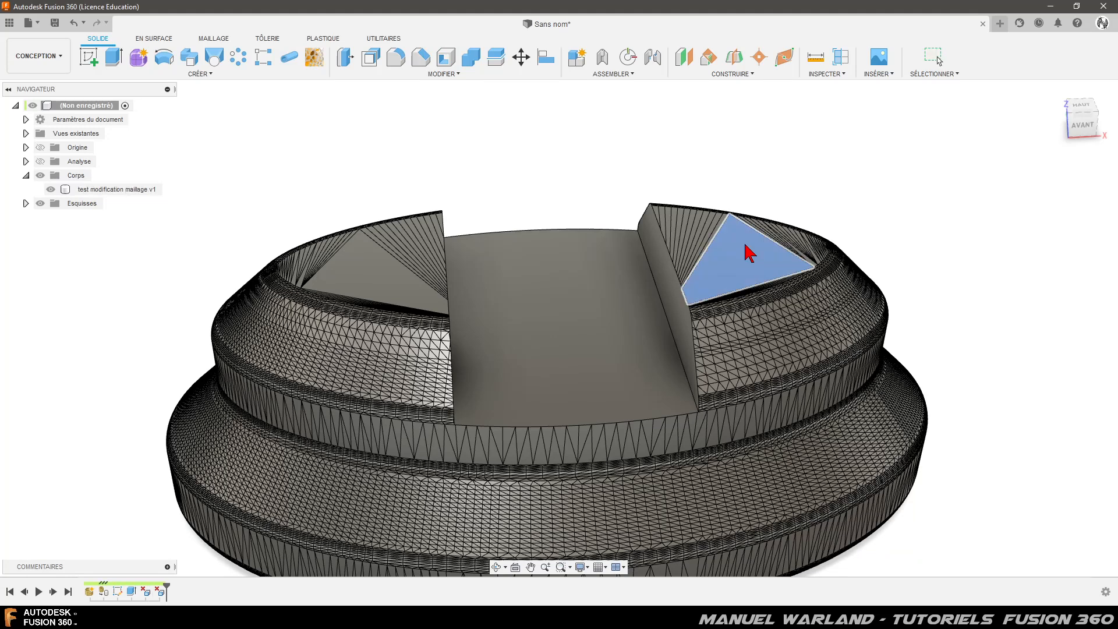
pyautogui.press('Delete')
pyautogui.click(374, 282)
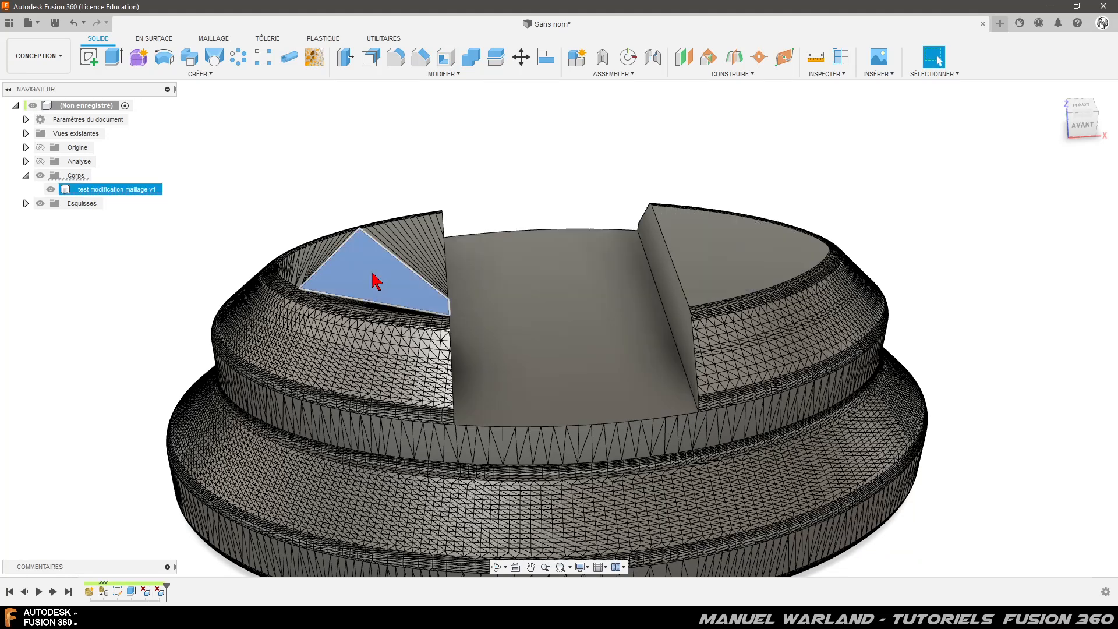
pyautogui.press('Delete')
# Step: Delete one narrow facet on the underside of the body to simplify the flat base
pyautogui.keyDown('shift'); pyautogui.moveTo(574, 387); pyautogui.dragTo(575, 301, button='middle'); pyautogui.keyUp('shift')
pyautogui.scroll(10, 766, 452)
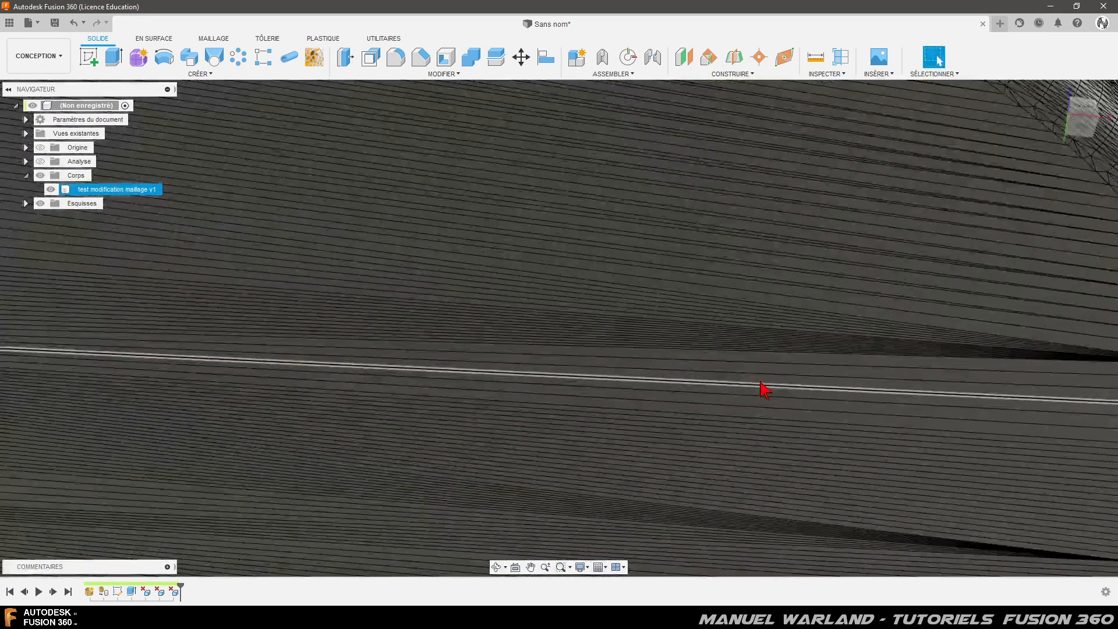
pyautogui.click(807, 371)
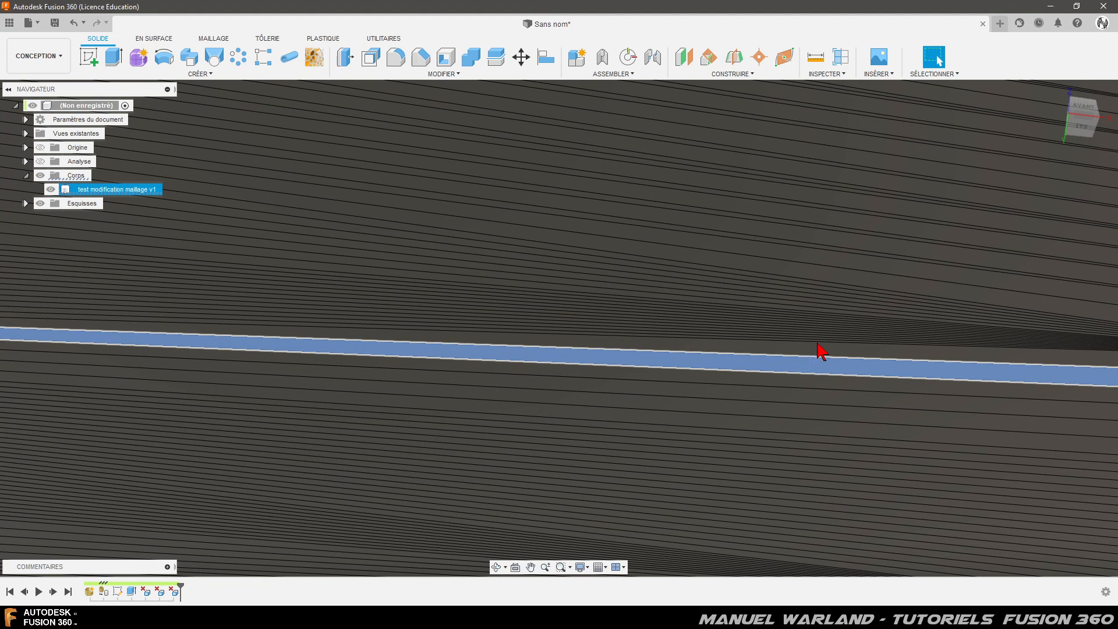
pyautogui.press('Delete')
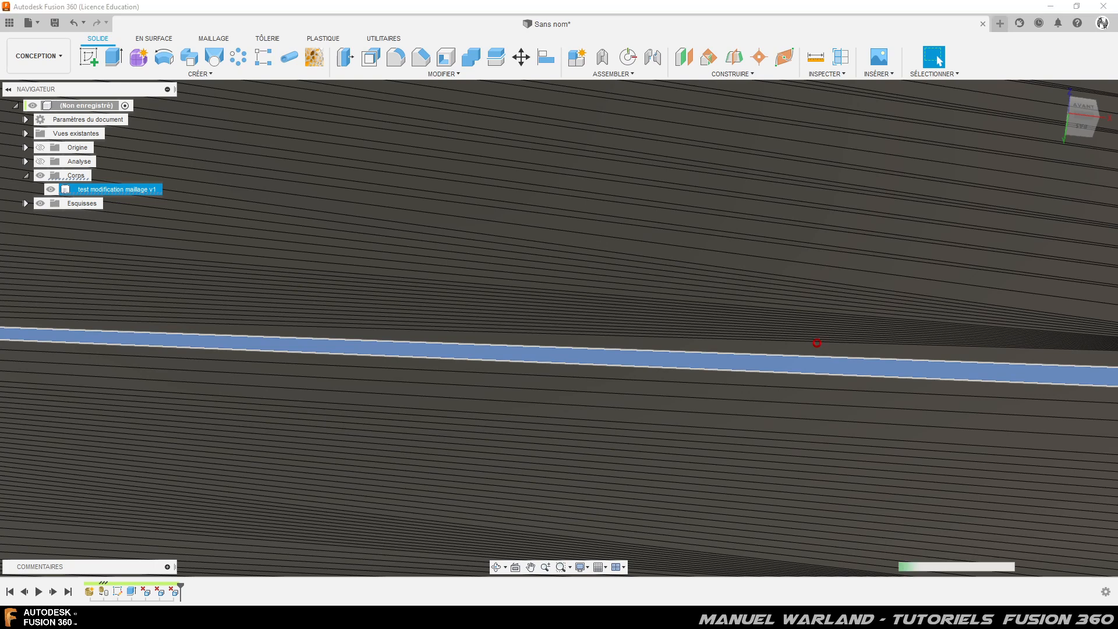
pyautogui.scroll(-5, 563, 361)
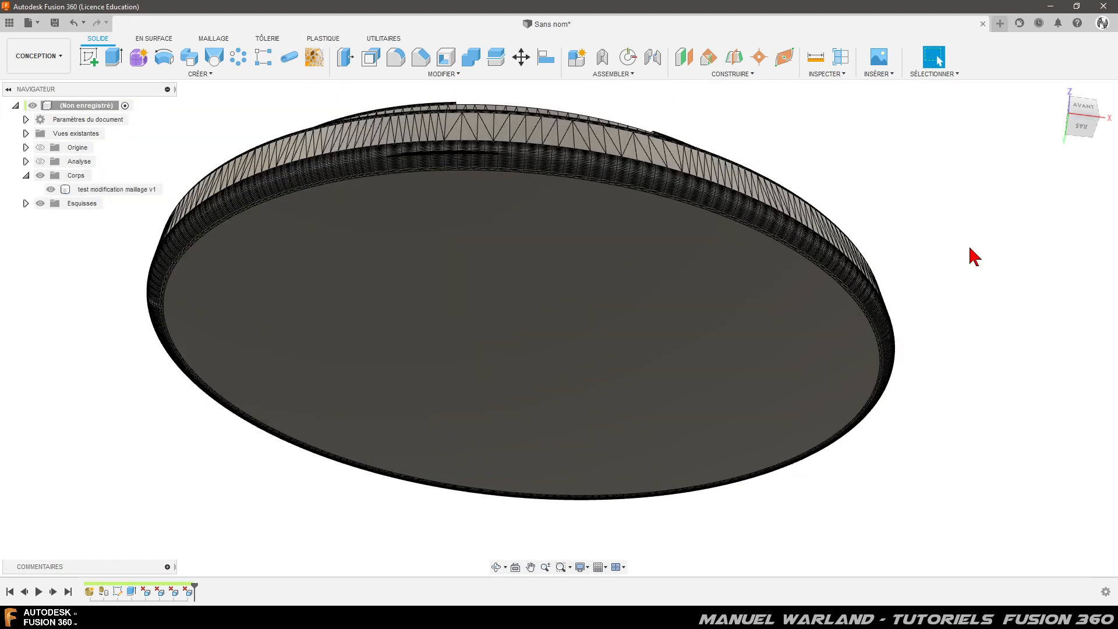
pyautogui.keyDown('shift'); pyautogui.moveTo(912, 150); pyautogui.dragTo(879, 247, button='middle'); pyautogui.keyUp('shift')
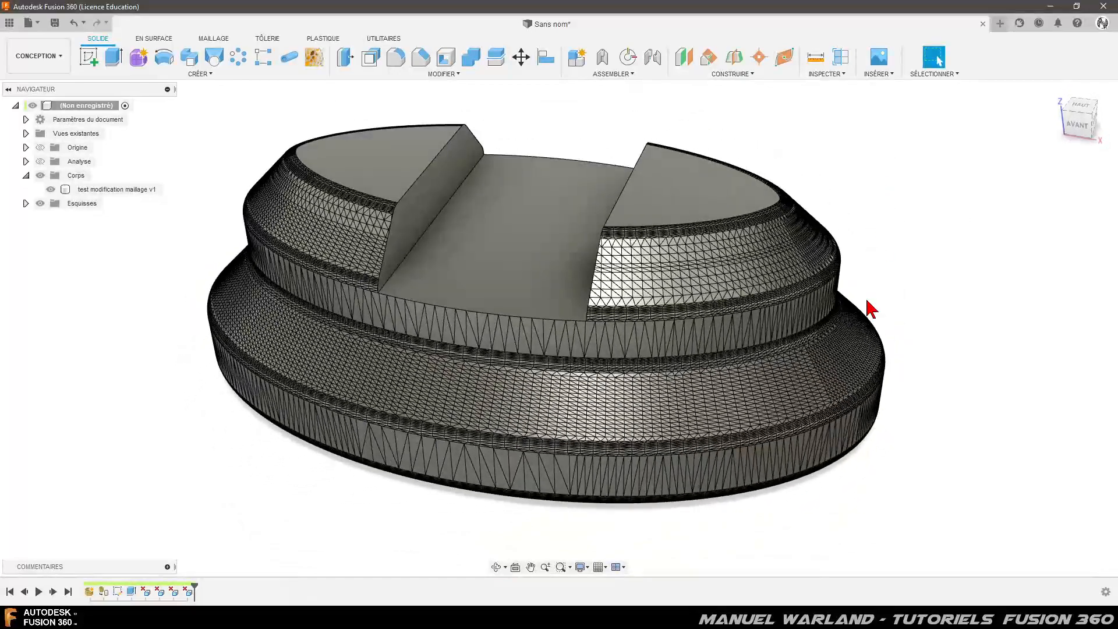
pyautogui.scroll(-2, 484, 473)
pyautogui.scroll(2, 499, 280)
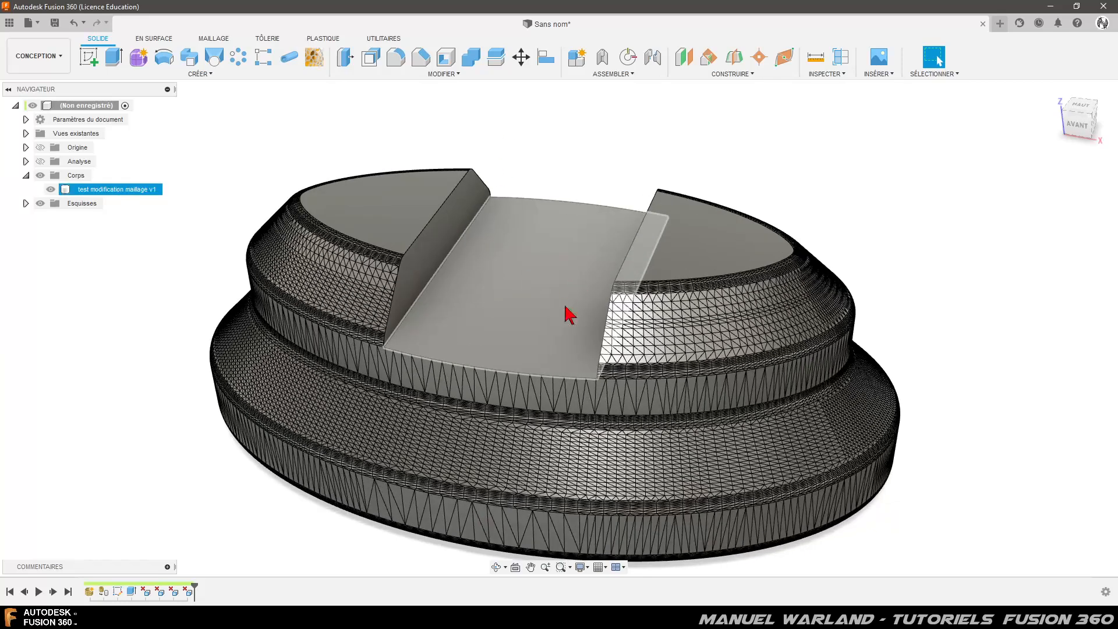
pyautogui.scroll(1, 554, 352)
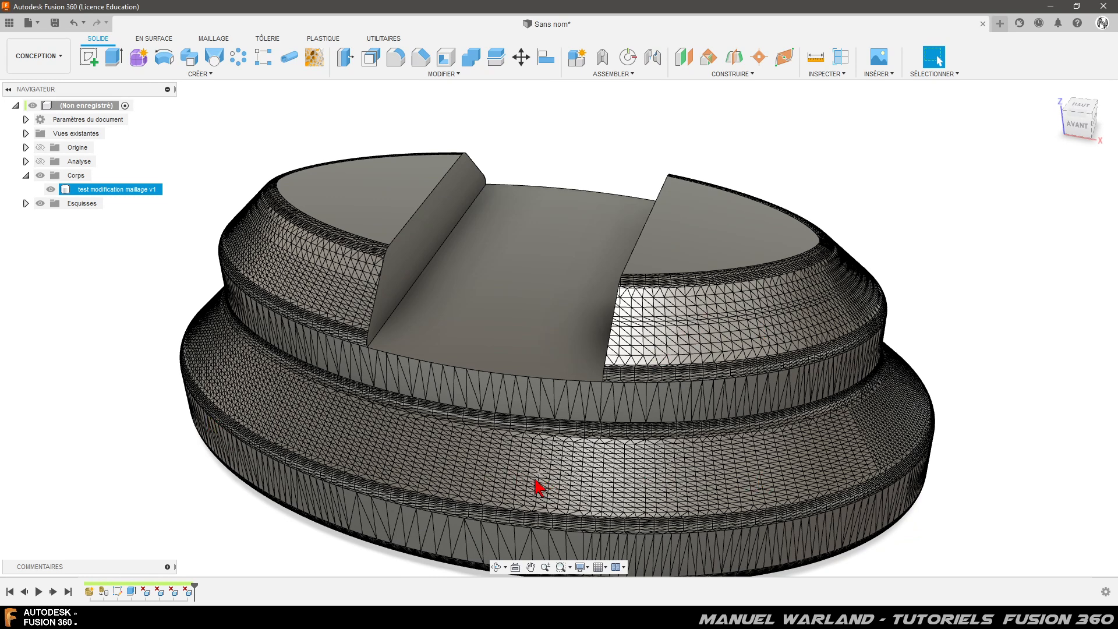
pyautogui.scroll(5, 494, 504)
pyautogui.scroll(-5, 495, 504)
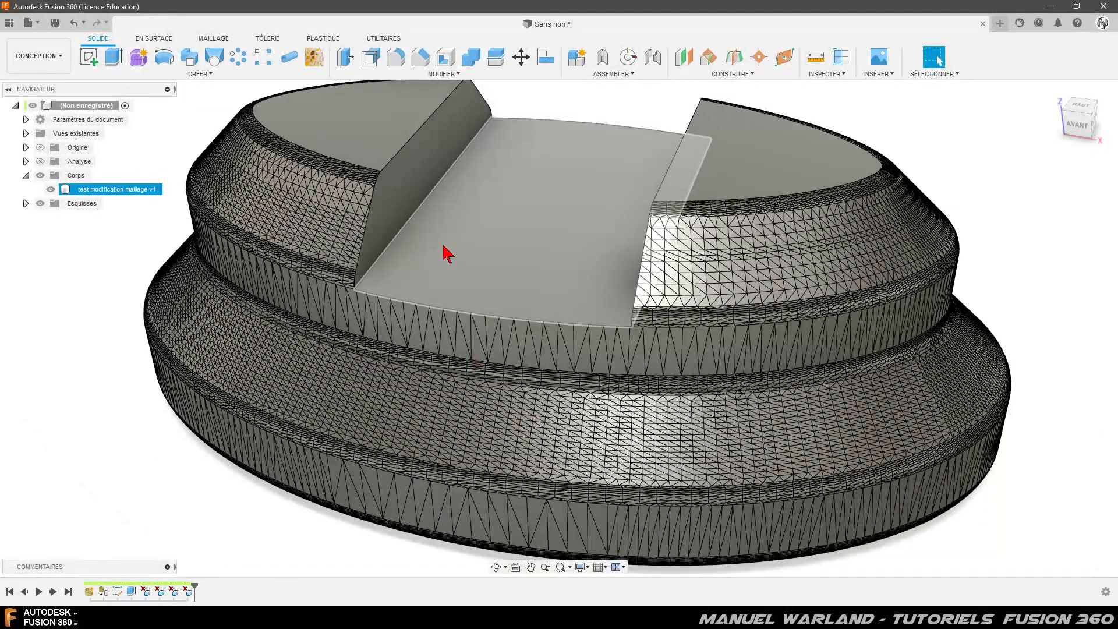
pyautogui.scroll(-2, 408, 326)
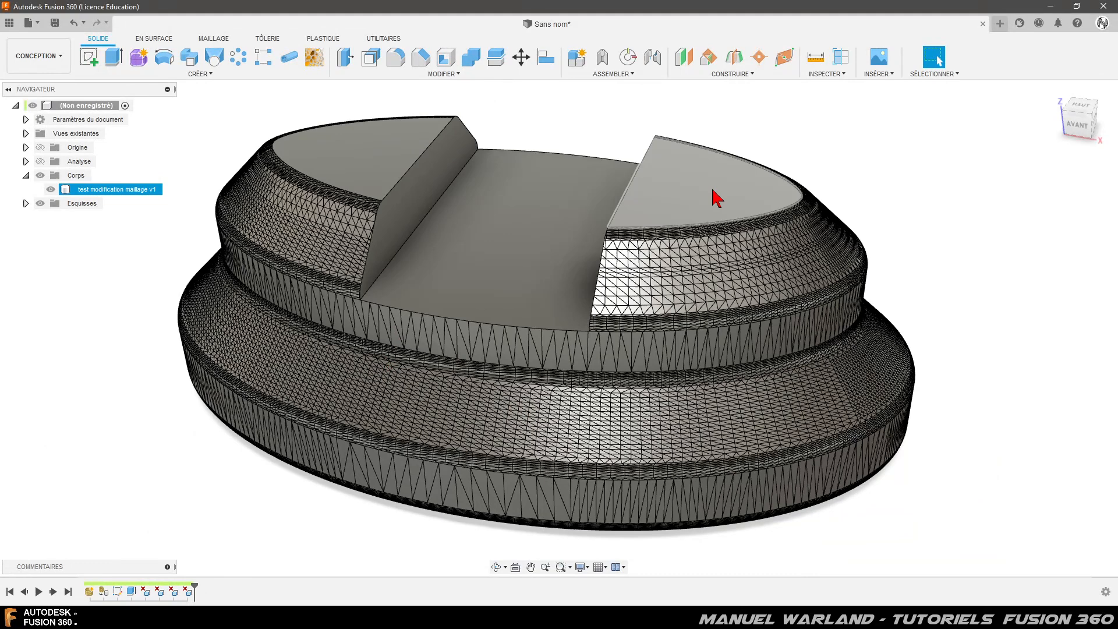
# Step: Start a sketch on one of the two flat top faces beside the channel
pyautogui.keyDown('shift'); pyautogui.moveTo(491, 257); pyautogui.dragTo(512, 175, button='middle'); pyautogui.keyUp('shift')
pyautogui.keyDown('shift'); pyautogui.moveTo(556, 333); pyautogui.dragTo(274, 225, button='middle'); pyautogui.keyUp('shift')
pyautogui.click(340, 198)
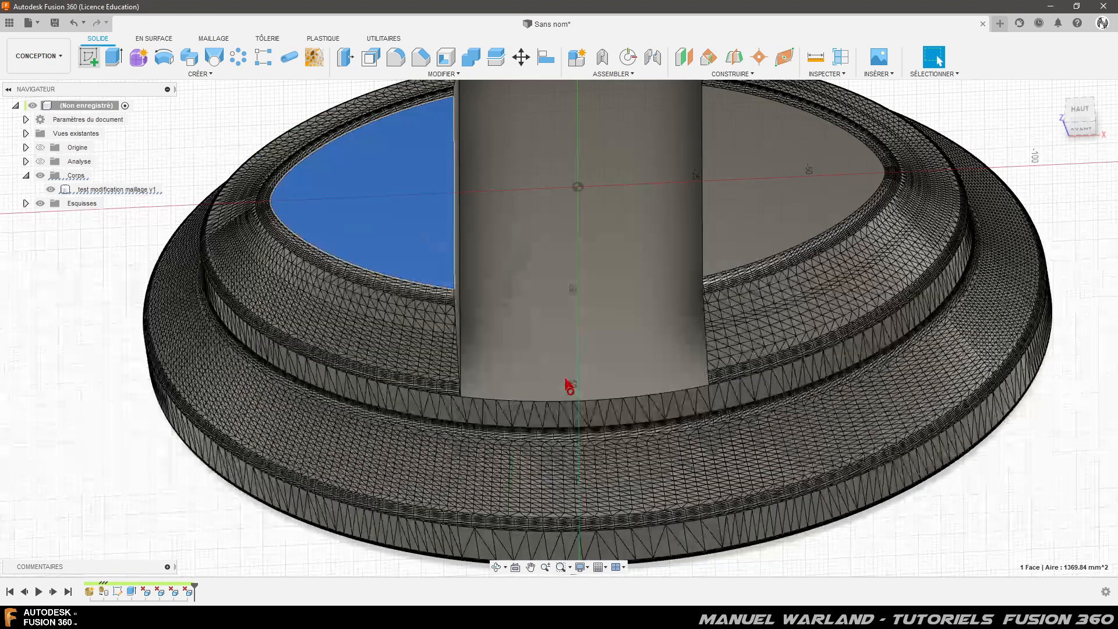
pyautogui.keyDown('shift'); pyautogui.moveTo(571, 382); pyautogui.dragTo(568, 387, button='middle'); pyautogui.keyUp('shift')
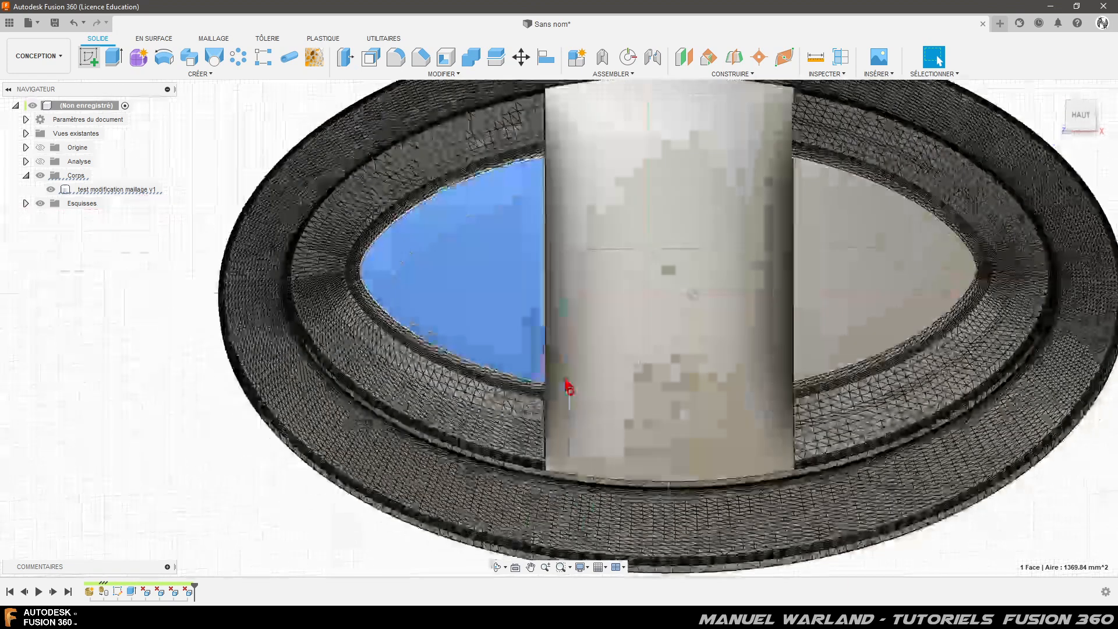